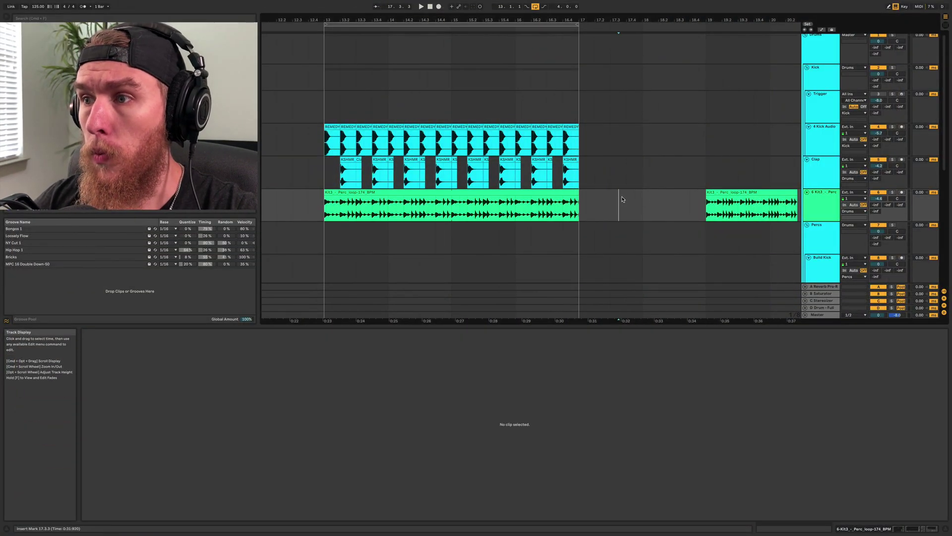
# - Open the later Kit3 Perc loop clip (KX3 Perc_loop-174_BPM) in Clip View and play it
pyautogui.hscroll(2, 644, 197)
pyautogui.click(733, 208)
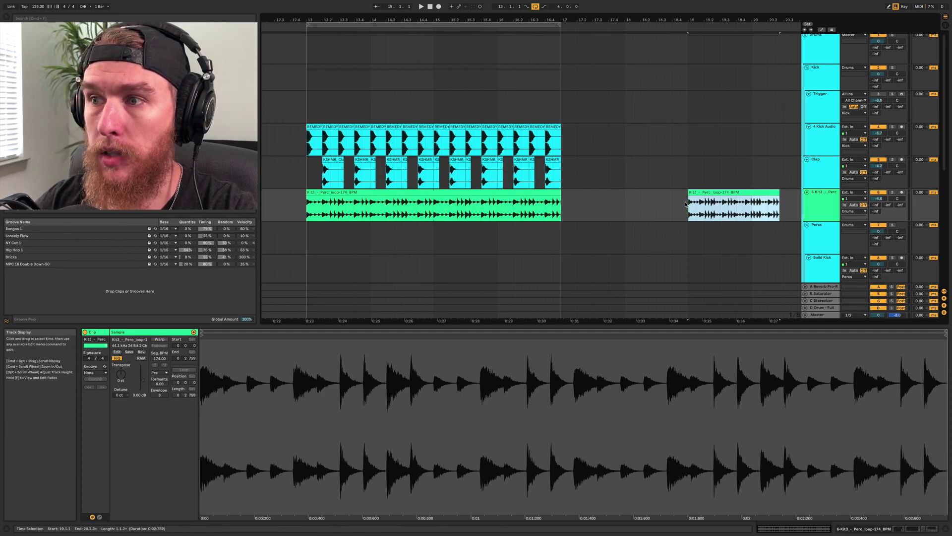
pyautogui.click(731, 193)
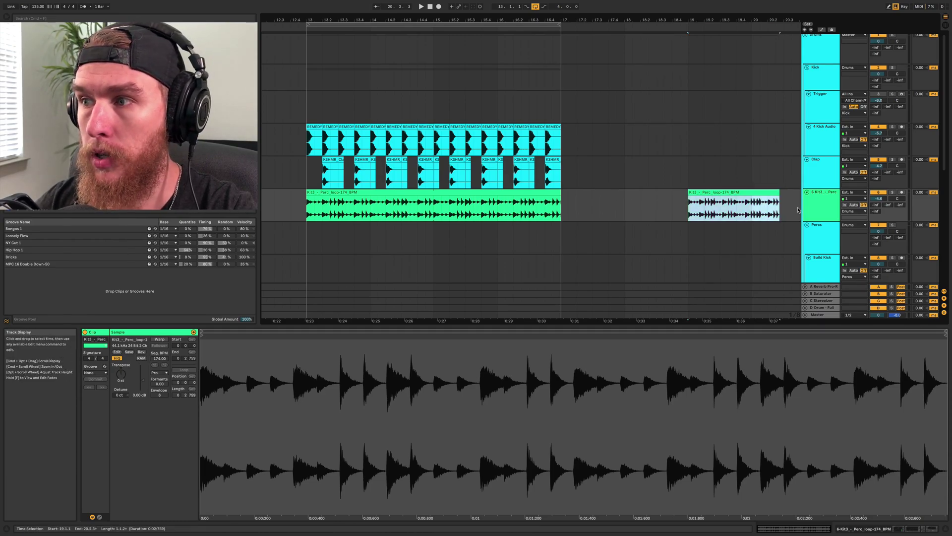
pyautogui.press('space')
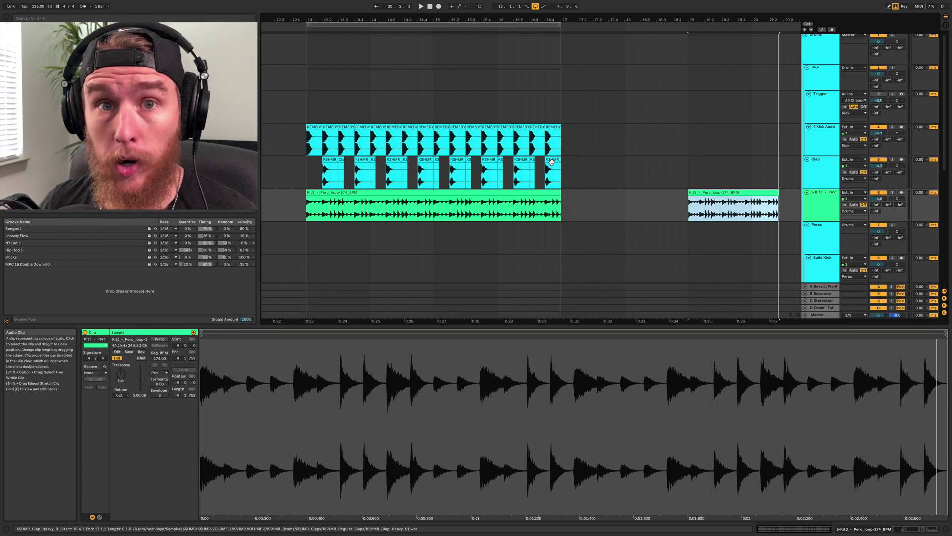
pyautogui.press('super+comma')
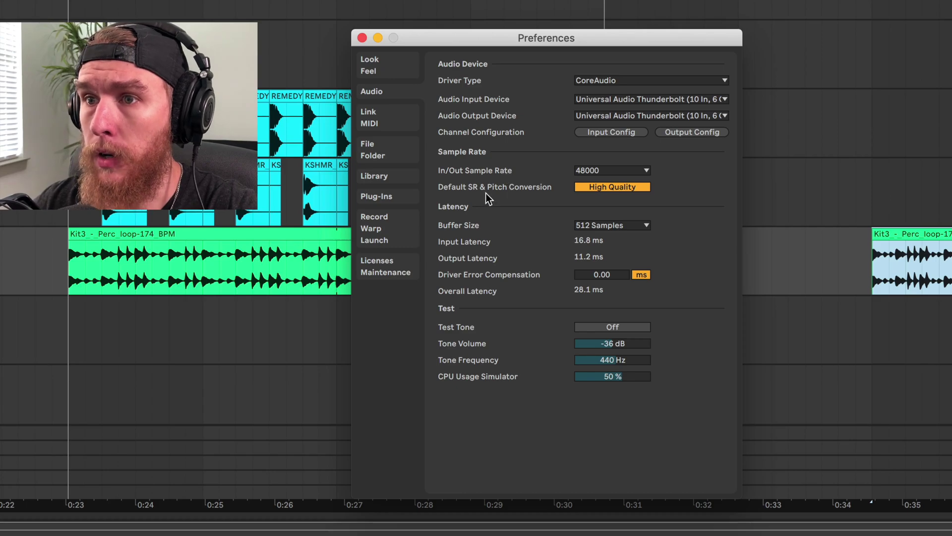
pyautogui.click(384, 227)
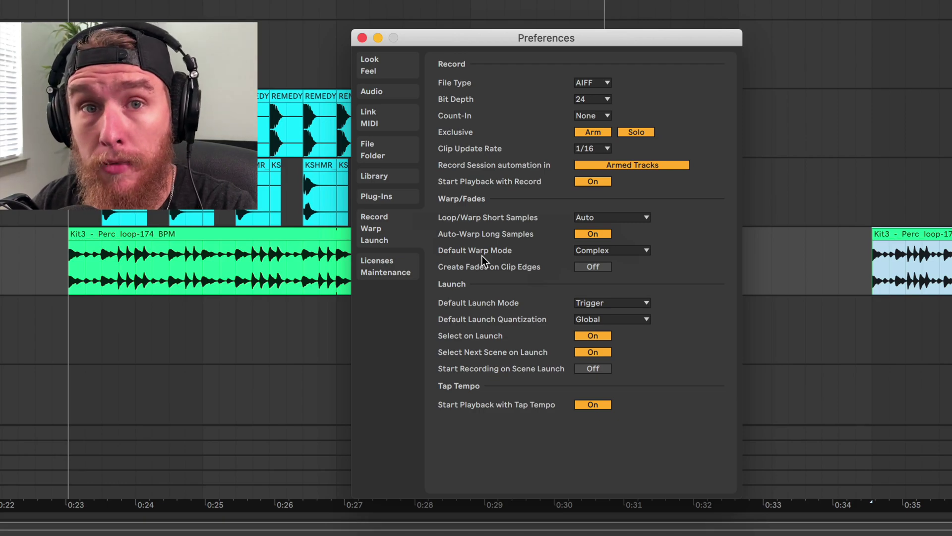
pyautogui.click(645, 250)
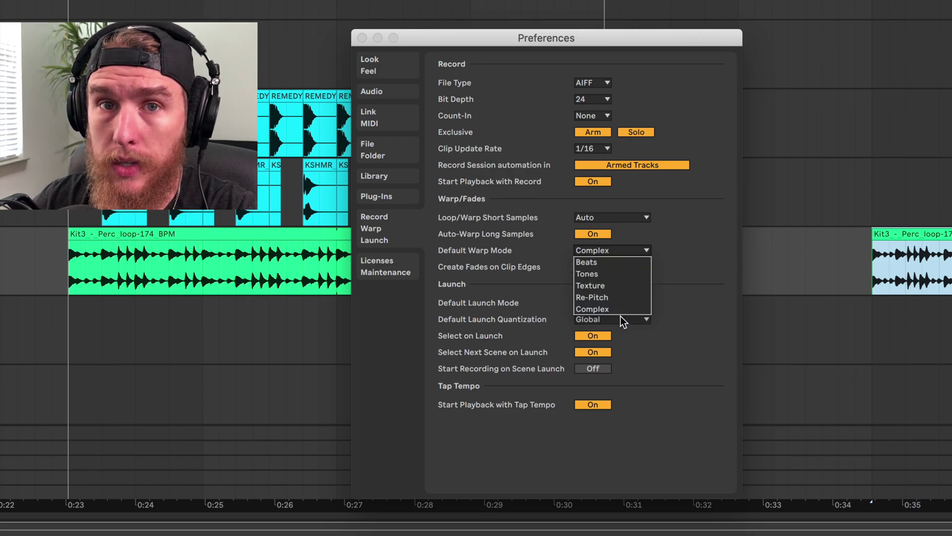
pyautogui.click(674, 249)
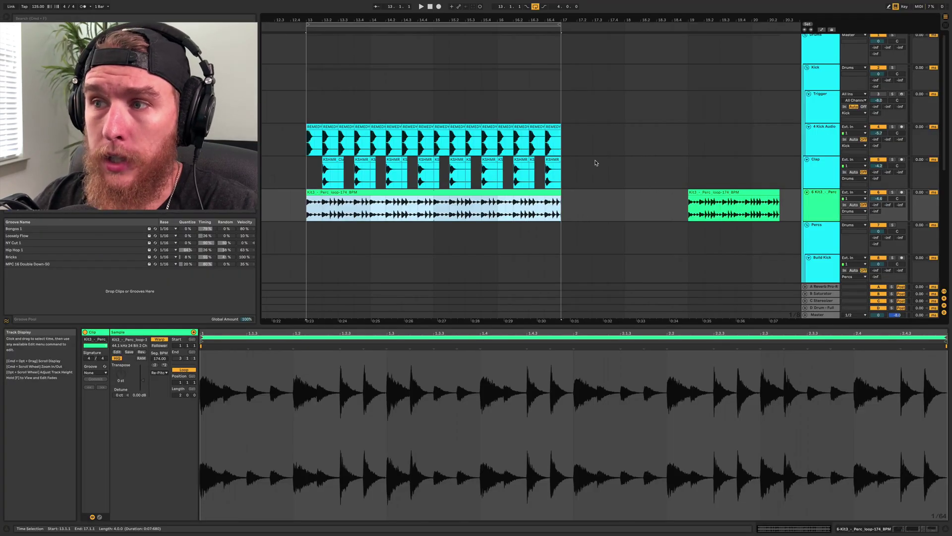
# - Play the later Kit3 Perc clip with the metronome turned on
pyautogui.click(730, 202)
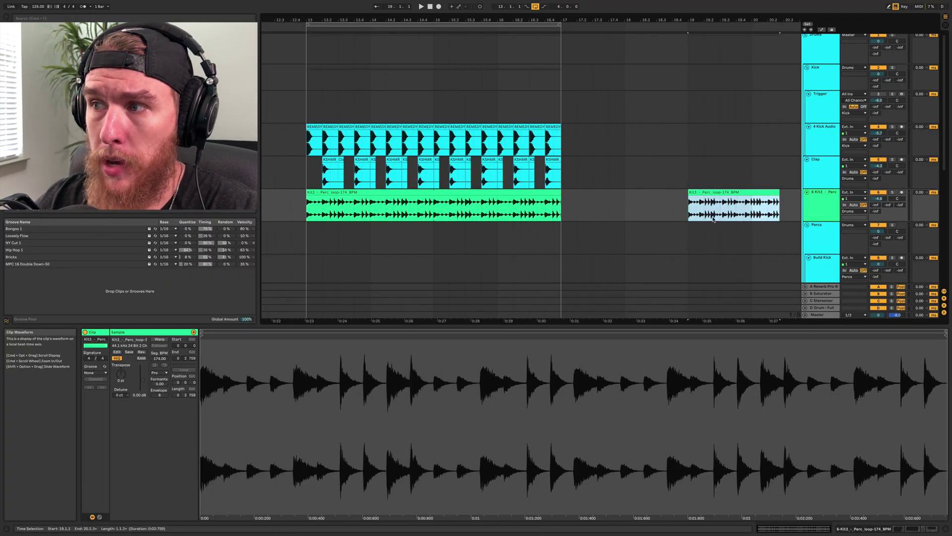
pyautogui.press('space')
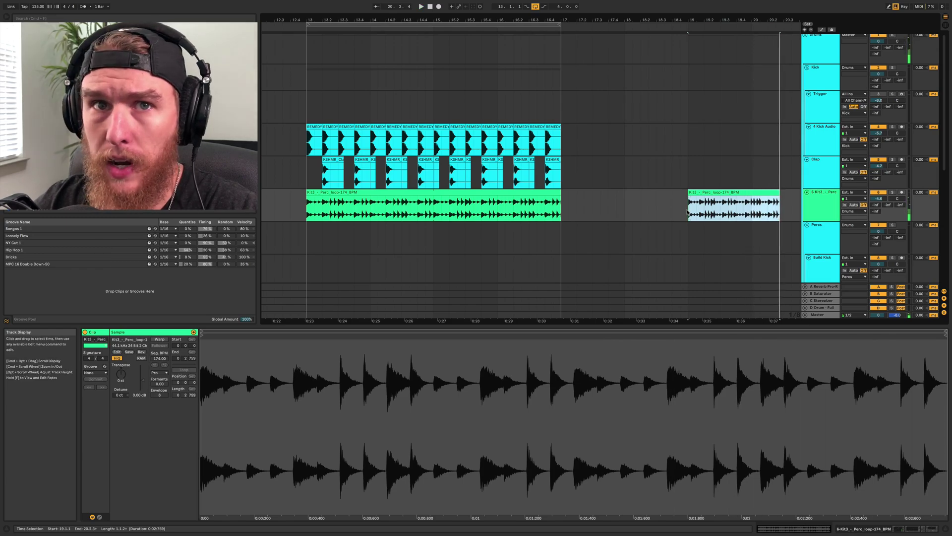
pyautogui.press('o')
pyautogui.press('space')
pyautogui.press('space')
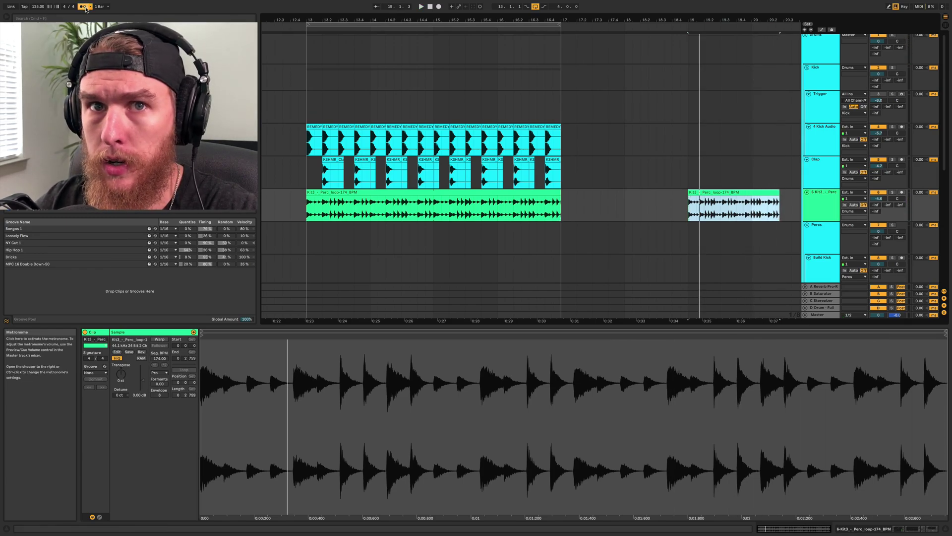
# - Replay the whole Perc clip from its start and turn on warping in Clip View
pyautogui.click(719, 192)
pyautogui.press('space')
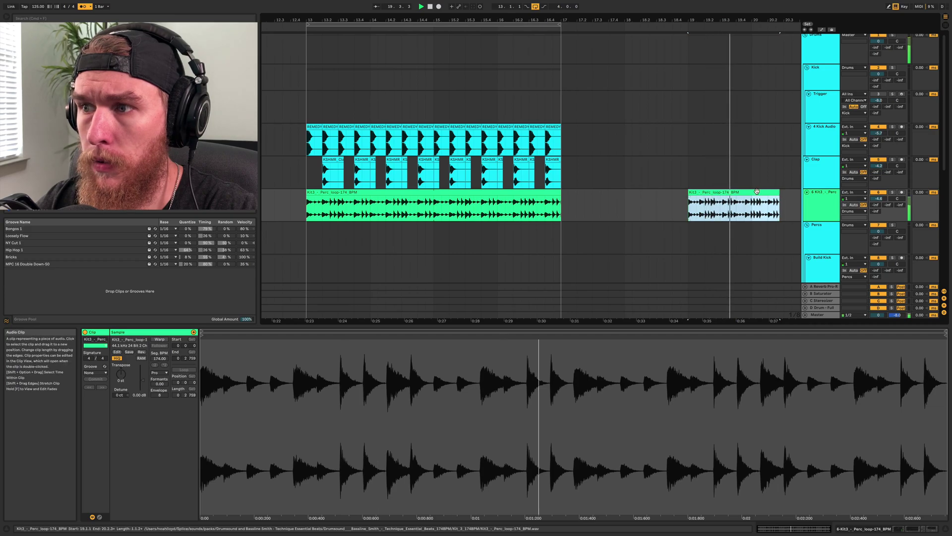
pyautogui.hscroll(5, 754, 198)
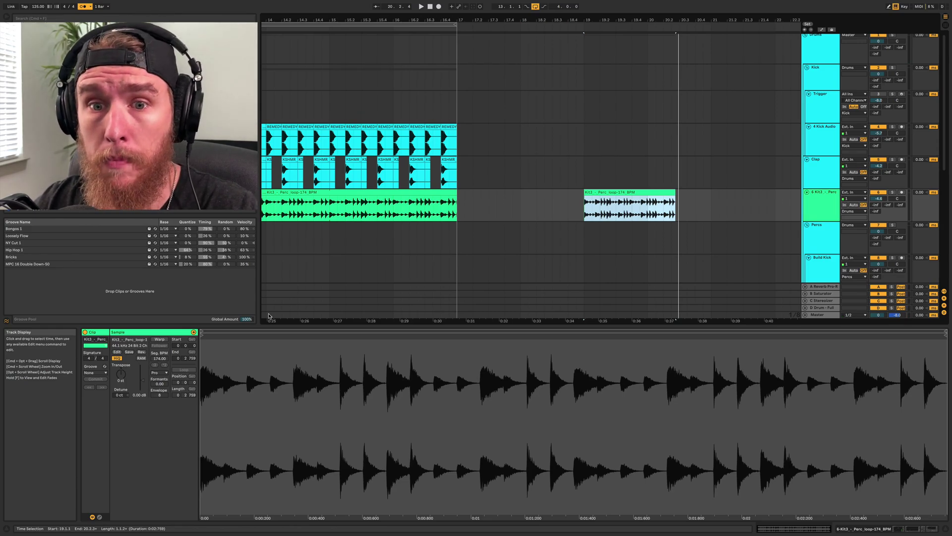
pyautogui.click(162, 340)
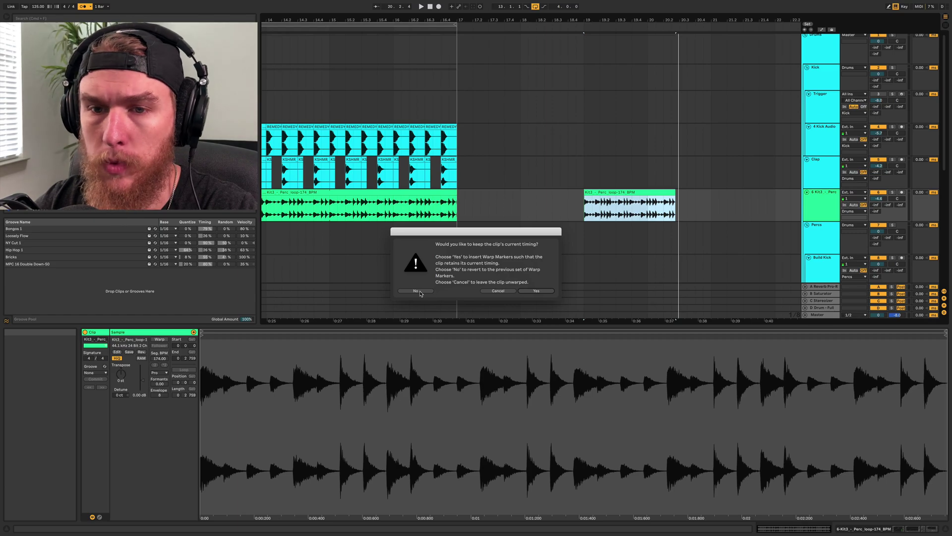
# - Warp the clip at 174 BPM from its previous warp markers and trim the selection to bars 19–21
pyautogui.click(417, 291)
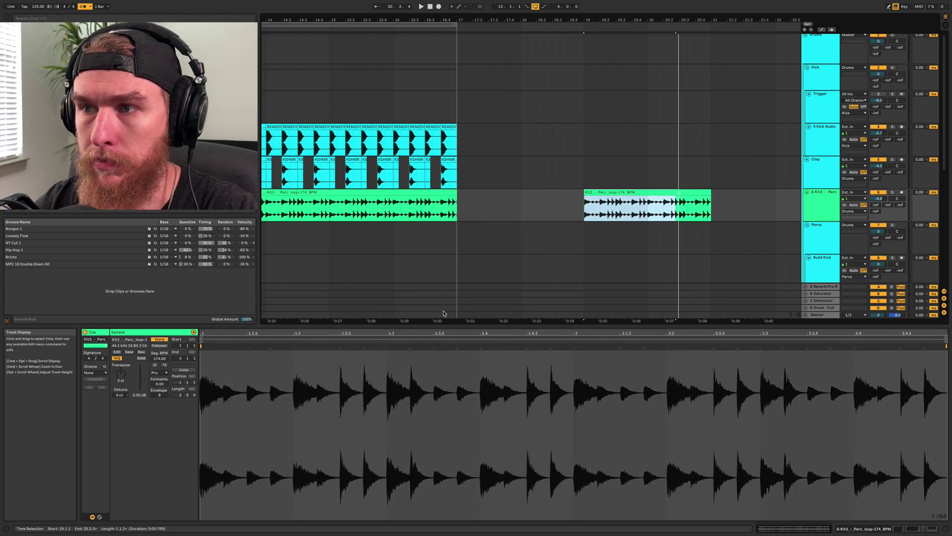
pyautogui.keyDown('shift'); pyautogui.click(658, 211); pyautogui.keyUp('shift')
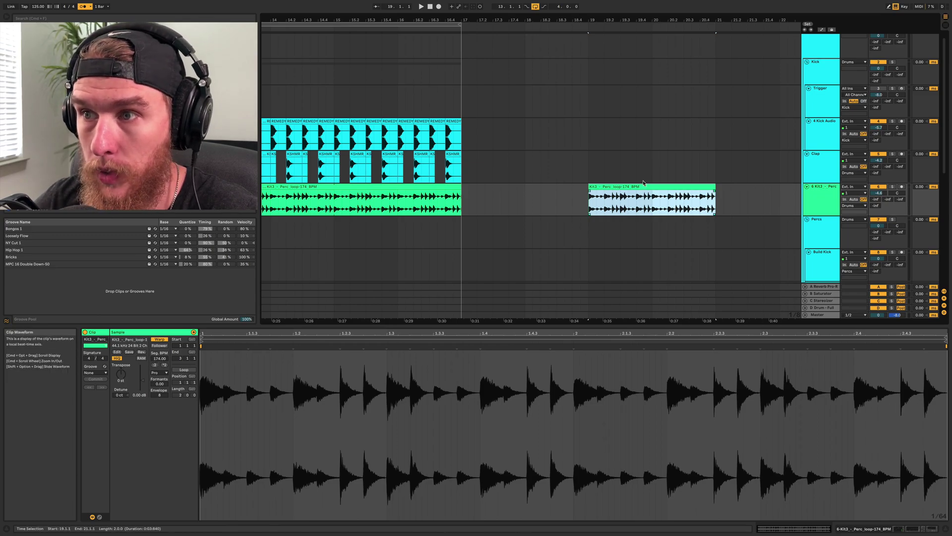
# - Play the warped Perc clip briefly, then stop playback
pyautogui.click(626, 193)
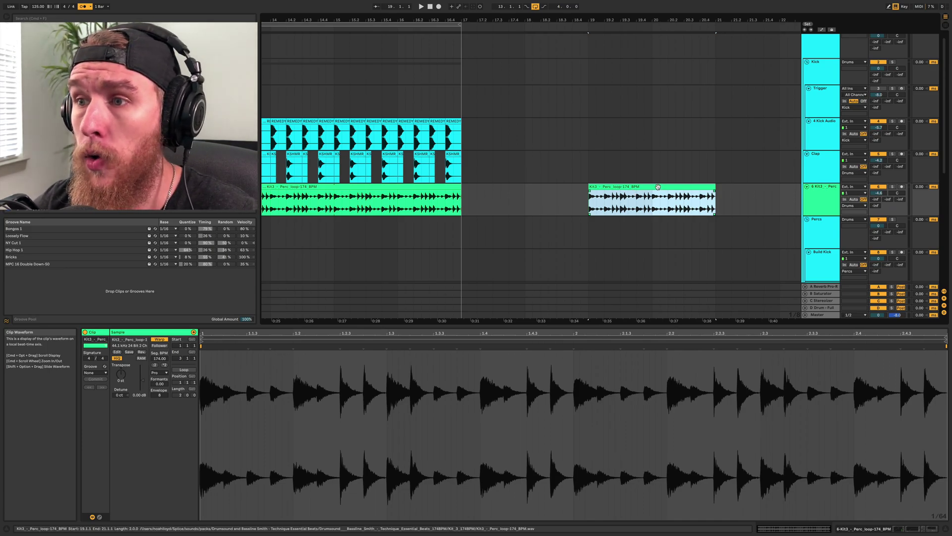
pyautogui.press('space')
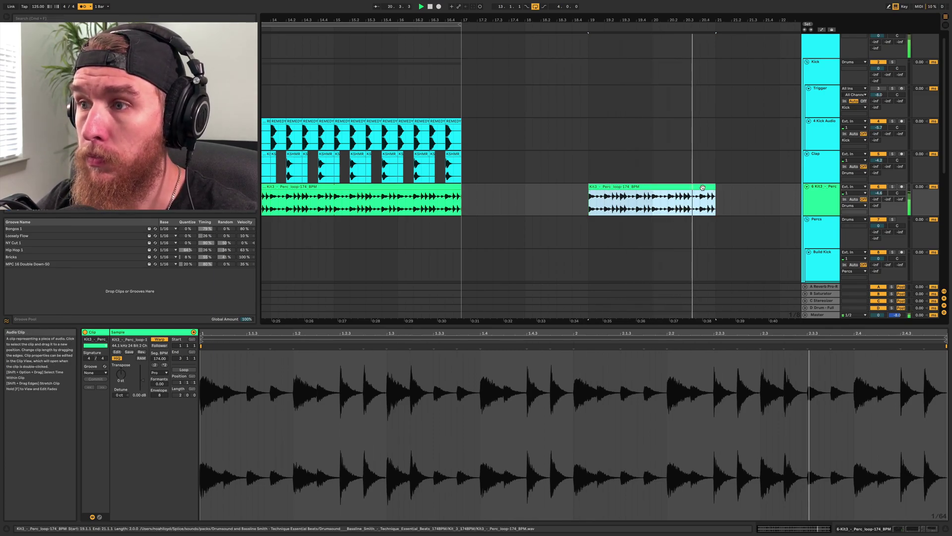
pyautogui.press('space')
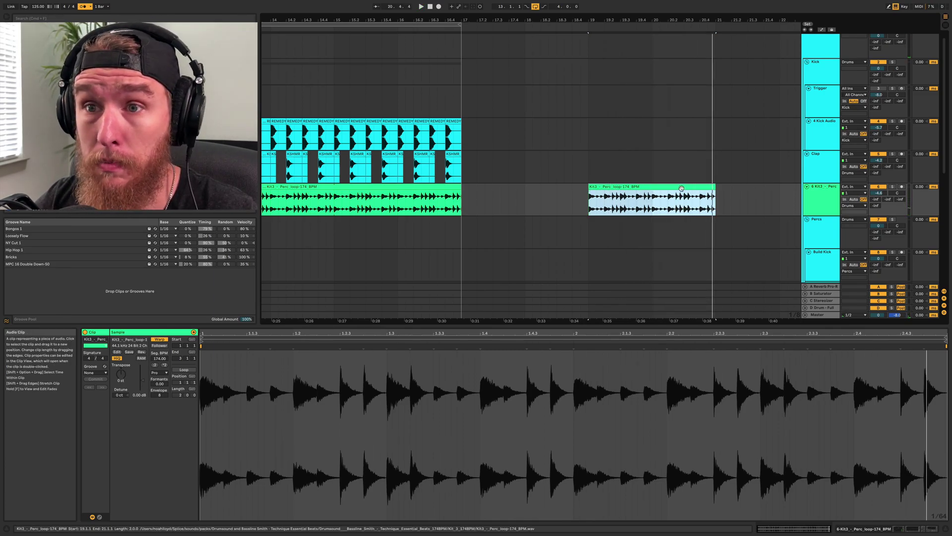
# - Select the earlier looped Kit3 Perc clip at bars 13–17 and play it
pyautogui.hscroll(-5, 590, 186)
pyautogui.press('Delete')
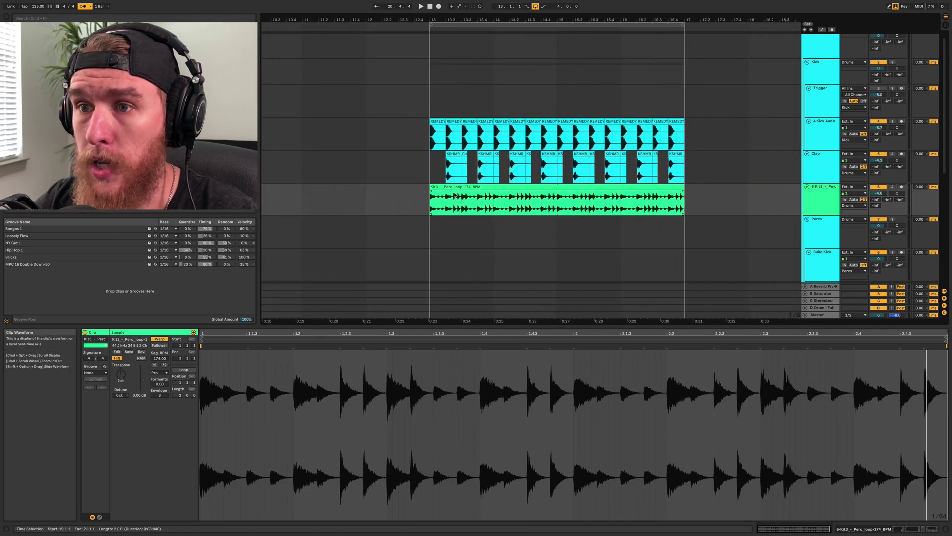
pyautogui.click(457, 187)
pyautogui.press('space')
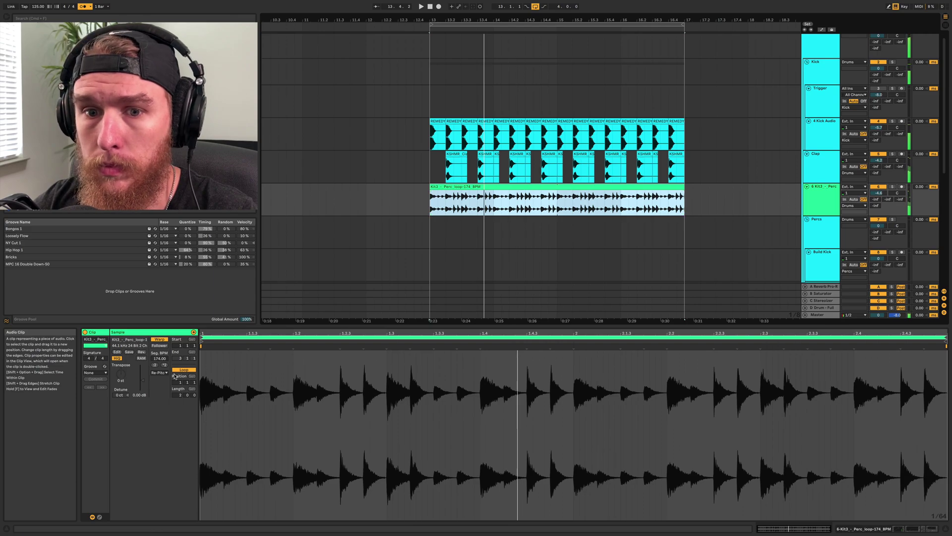
# - Set the looped clip's warp mode to Beats with back-and-forth transient looping, then play it
pyautogui.click(158, 372)
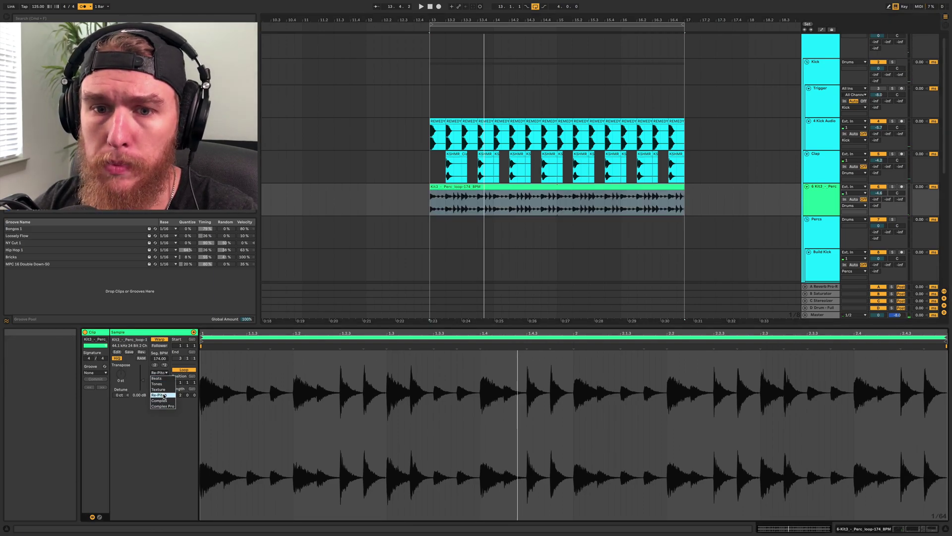
pyautogui.click(158, 378)
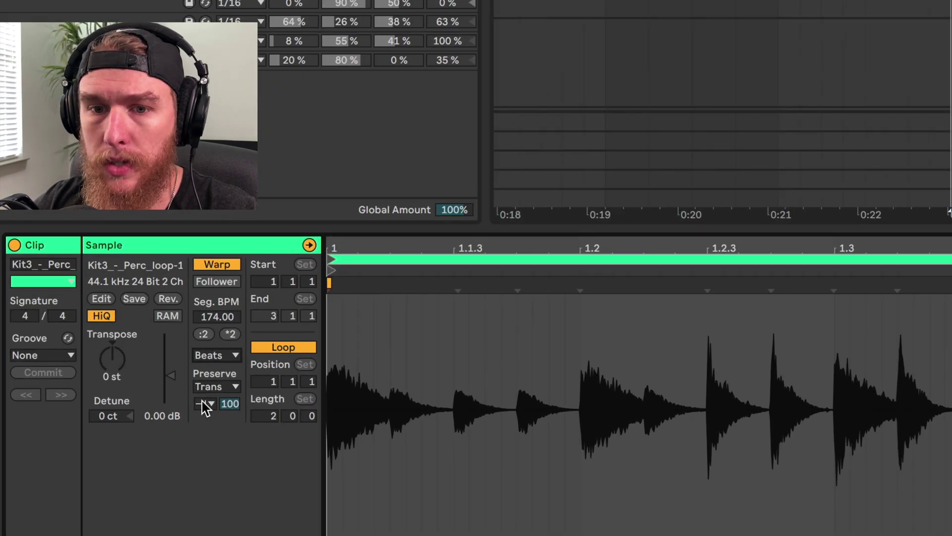
pyautogui.click(210, 403)
pyautogui.click(210, 447)
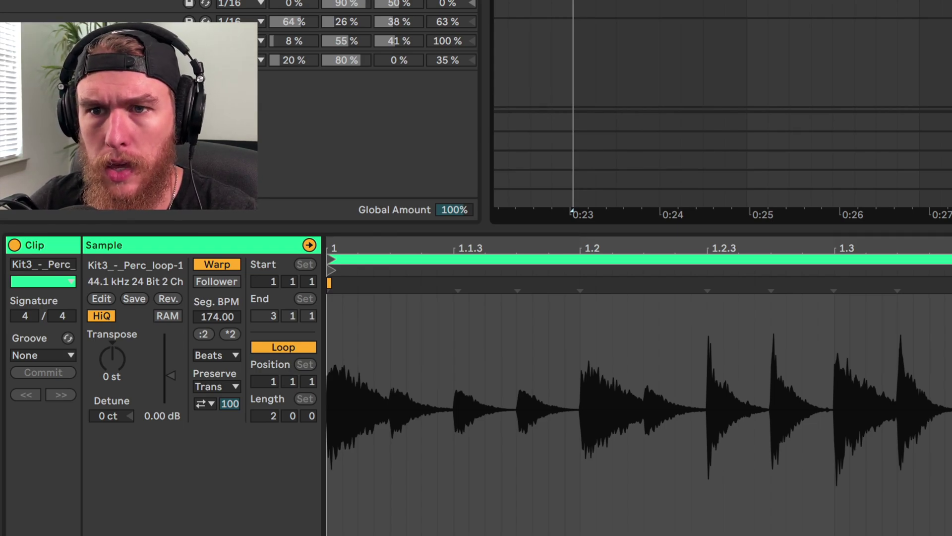
pyautogui.press('space')
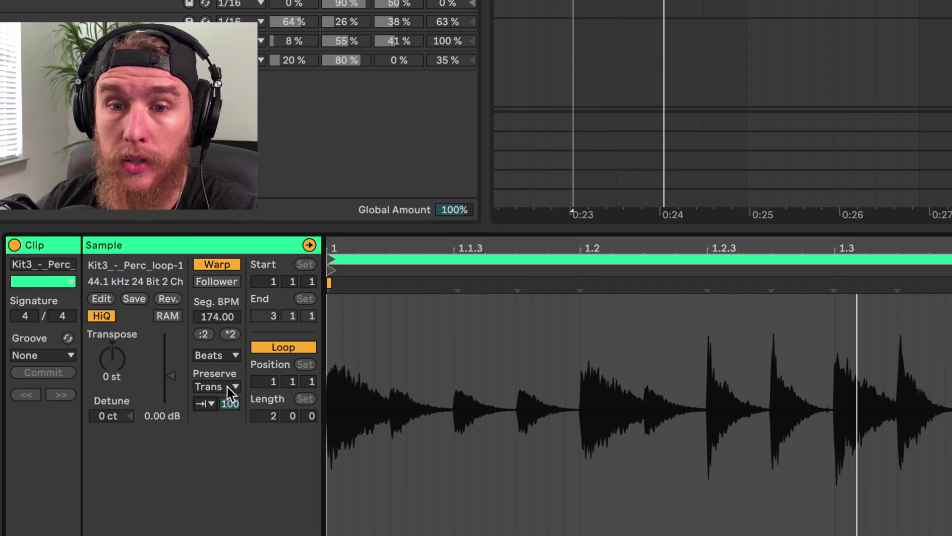
# - Keep Preserve Transients, set the transient envelope to 40, and loop transients back and forth
pyautogui.click(229, 388)
pyautogui.click(191, 400)
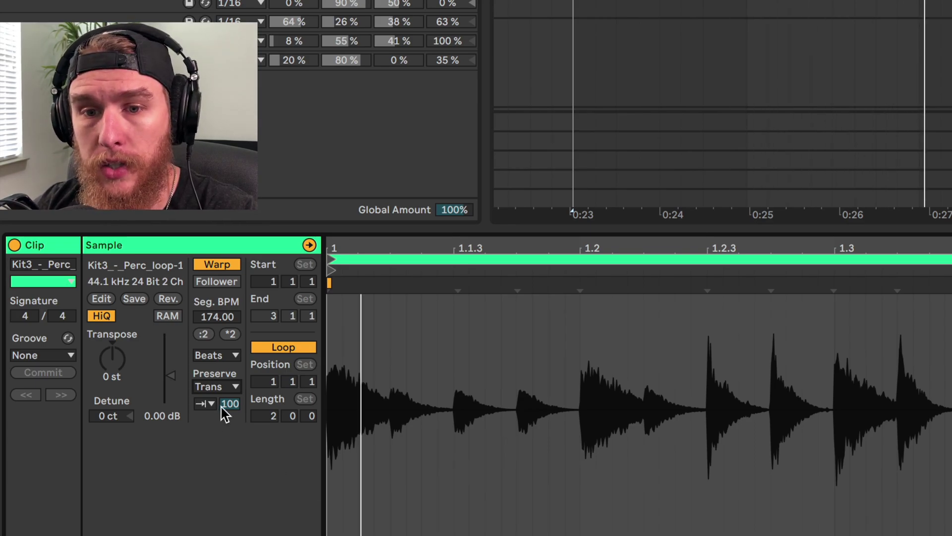
pyautogui.moveTo(230, 404); pyautogui.dragTo(230, 437)
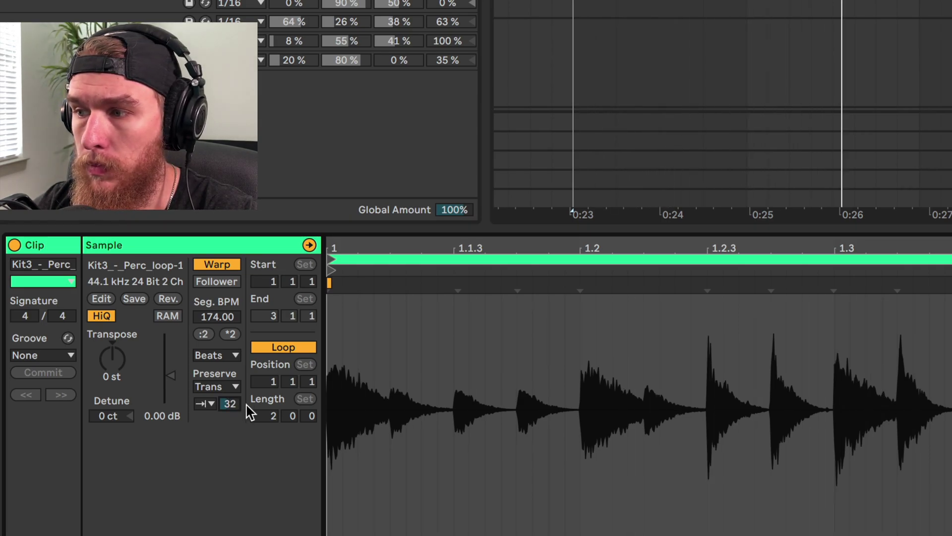
pyautogui.moveTo(230, 404); pyautogui.dragTo(236, 411)
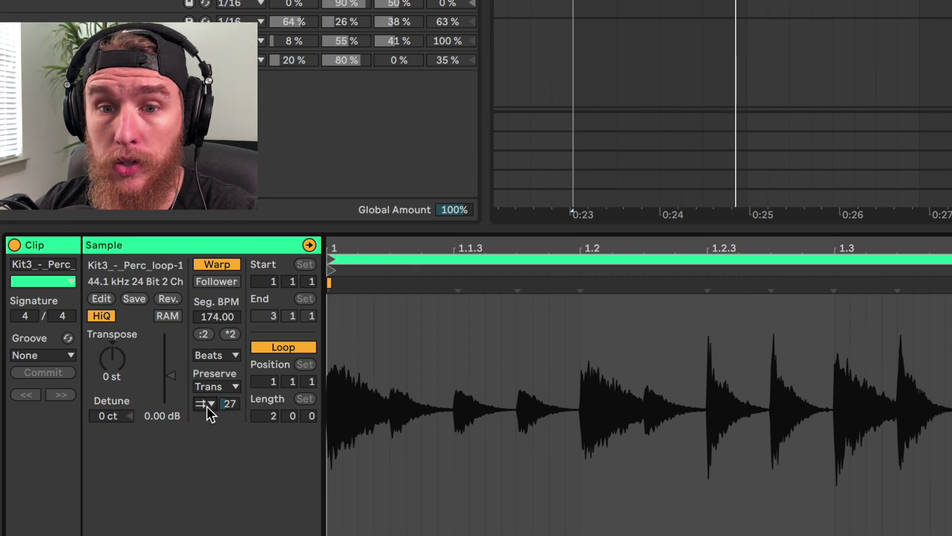
pyautogui.moveTo(224, 411); pyautogui.dragTo(228, 406)
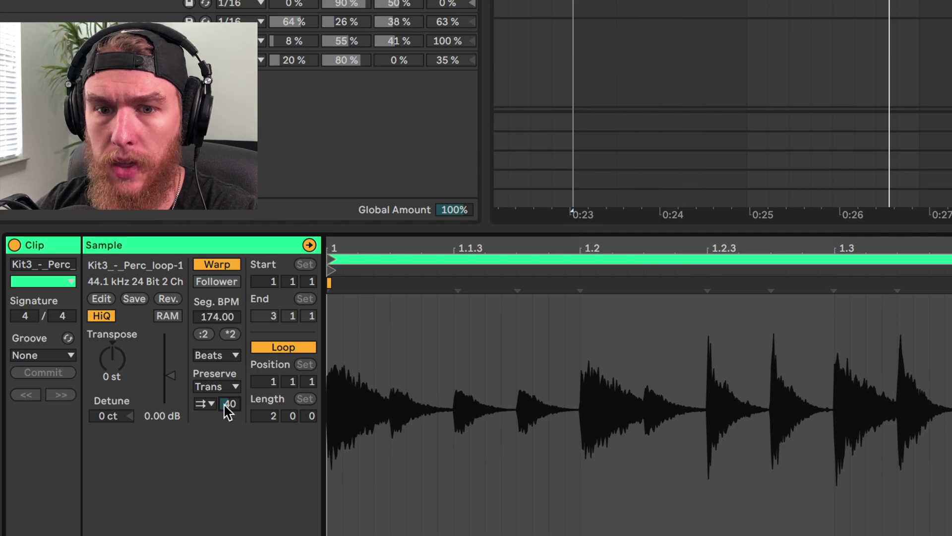
pyautogui.click(204, 403)
pyautogui.click(204, 449)
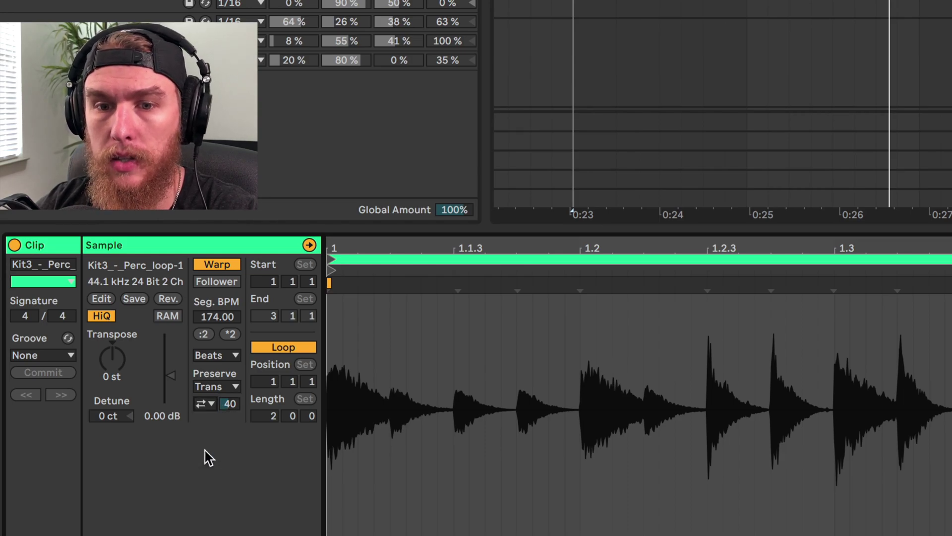
# - Switch the loop's warping to Tones and raise Grain Size from 12 to about 27
pyautogui.click(221, 355)
pyautogui.click(213, 385)
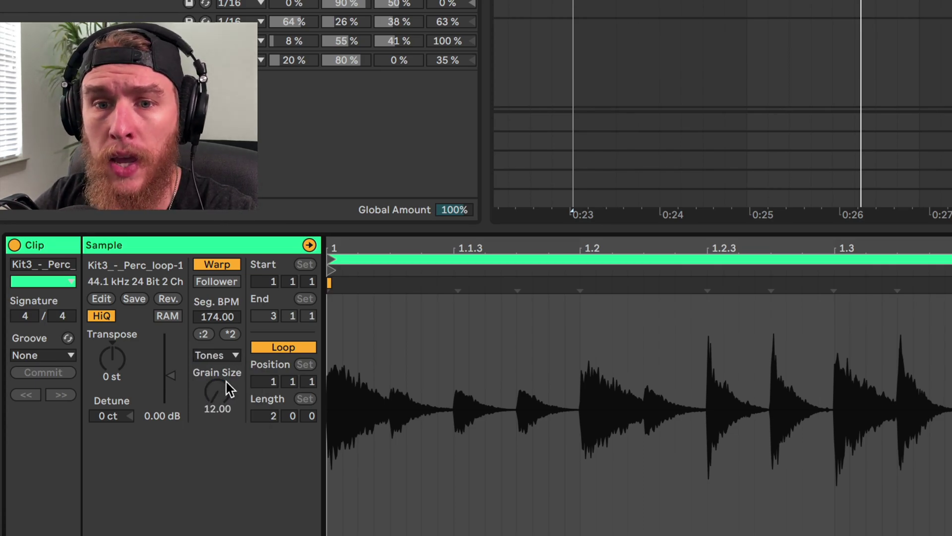
pyautogui.moveTo(216, 395)
pyautogui.mouseDown()
pyautogui.moveTo(222, 348)
pyautogui.moveTo(221, 404)
pyautogui.moveTo(222, 347)
pyautogui.moveTo(221, 394)
pyautogui.mouseUp()
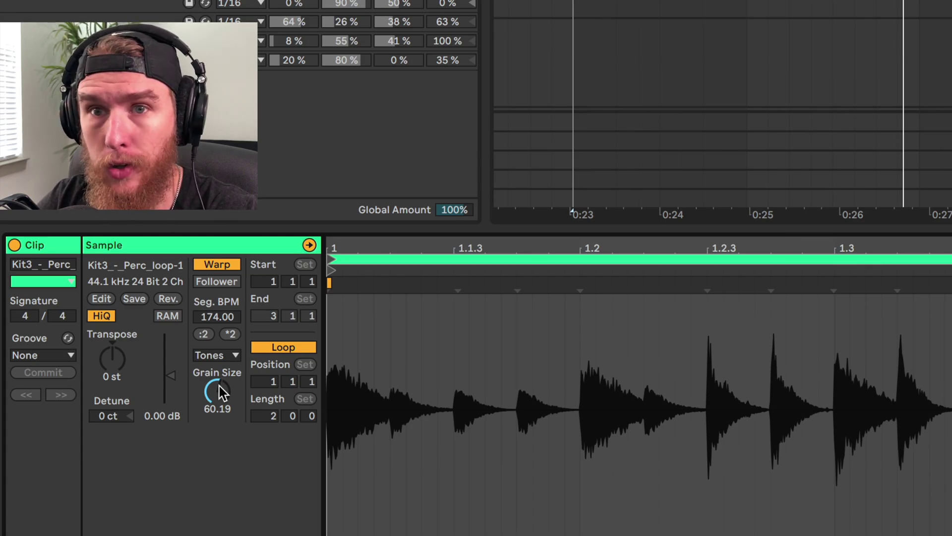
# - Switch to Texture mode and raise Grain Size to about 155 and Flux to 100
pyautogui.click(217, 355)
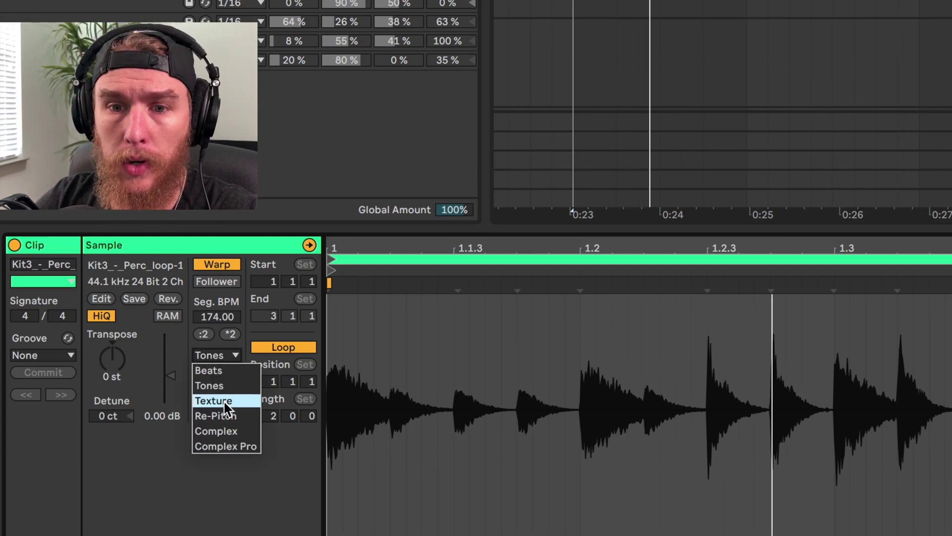
pyautogui.moveTo(232, 388)
pyautogui.mouseDown()
pyautogui.moveTo(232, 372)
pyautogui.moveTo(231, 394)
pyautogui.mouseUp()
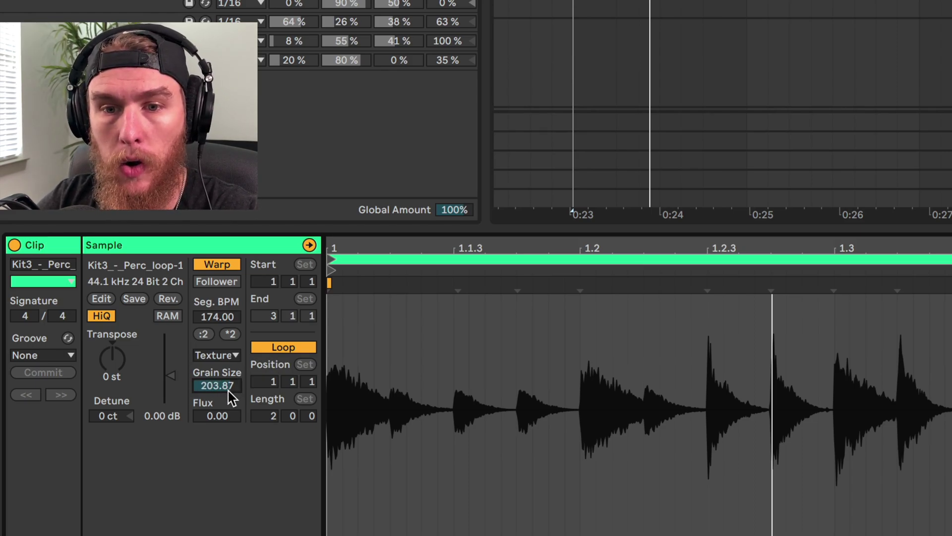
pyautogui.moveTo(219, 418); pyautogui.dragTo(218, 379)
# - Switch the loop to Re-Pitch warping and play it to hear the result
pyautogui.click(217, 355)
pyautogui.click(233, 416)
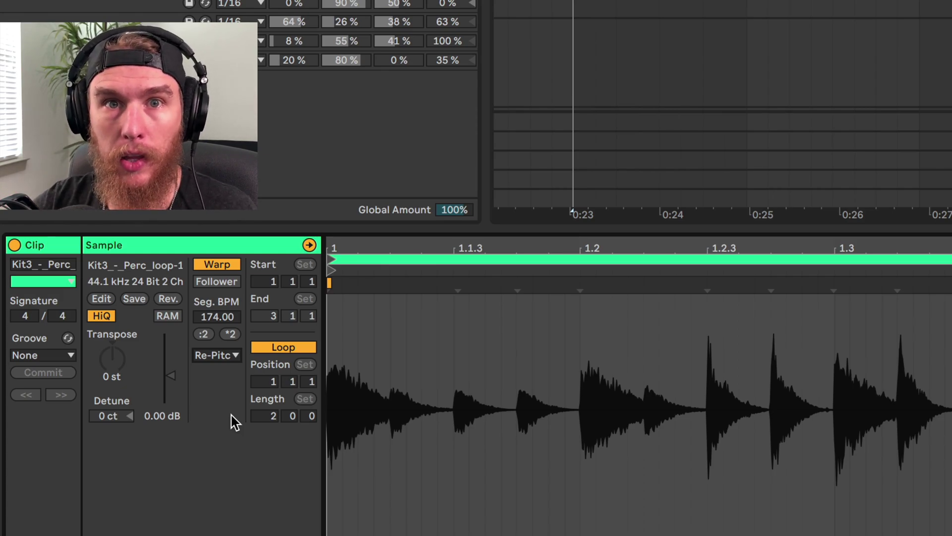
pyautogui.press('space')
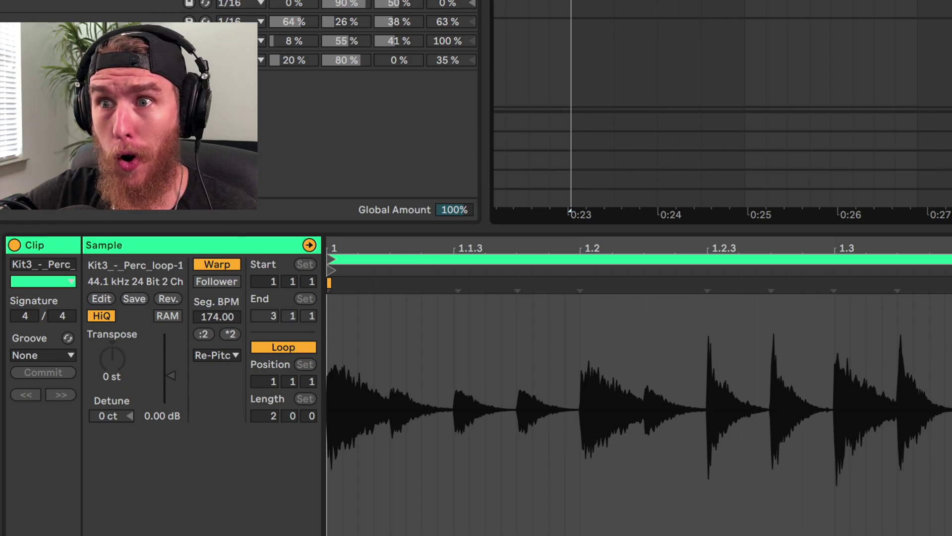
# - Switch the loop's warping to Complex and audition it
pyautogui.click(216, 361)
pyautogui.click(222, 430)
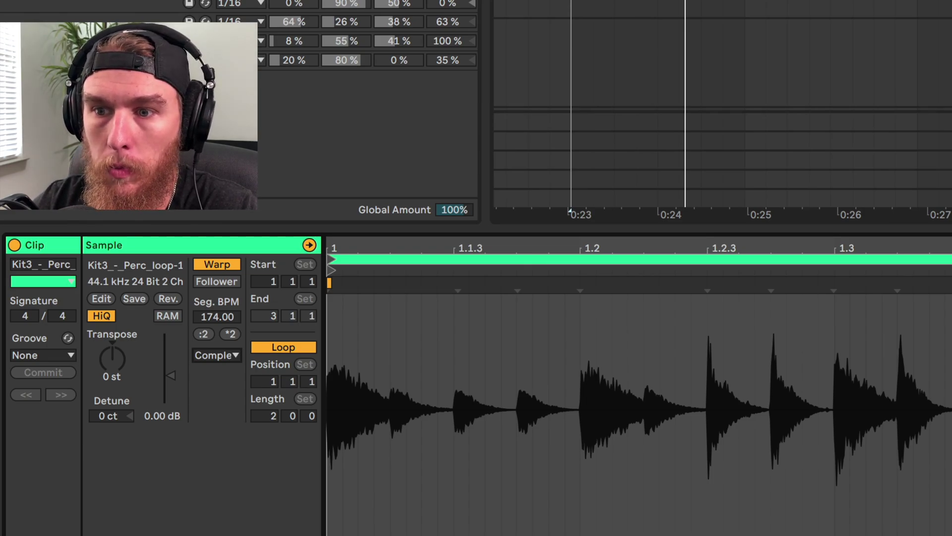
pyautogui.press('space')
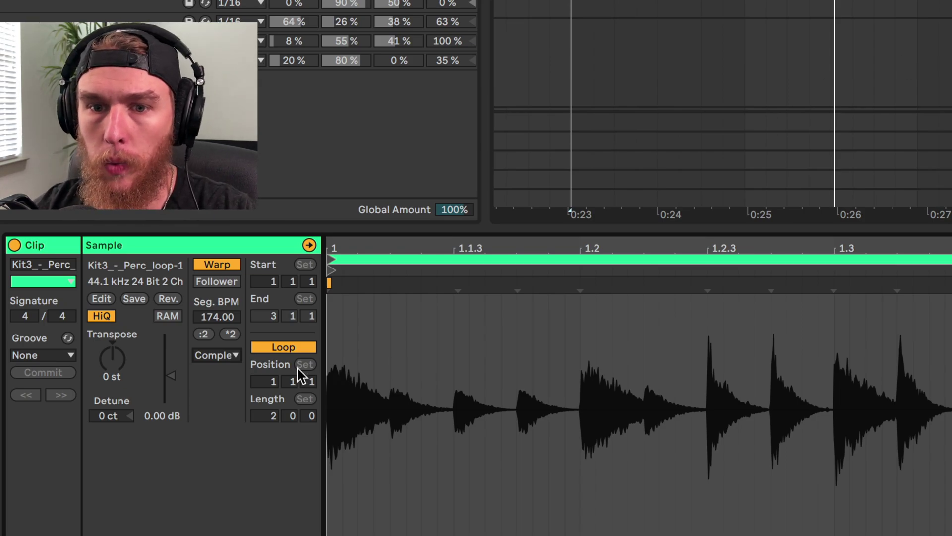
# - Switch to Complex Pro, raise Envelope from 8 to 178, and set Formants to 19.53
pyautogui.click(233, 355)
pyautogui.click(246, 447)
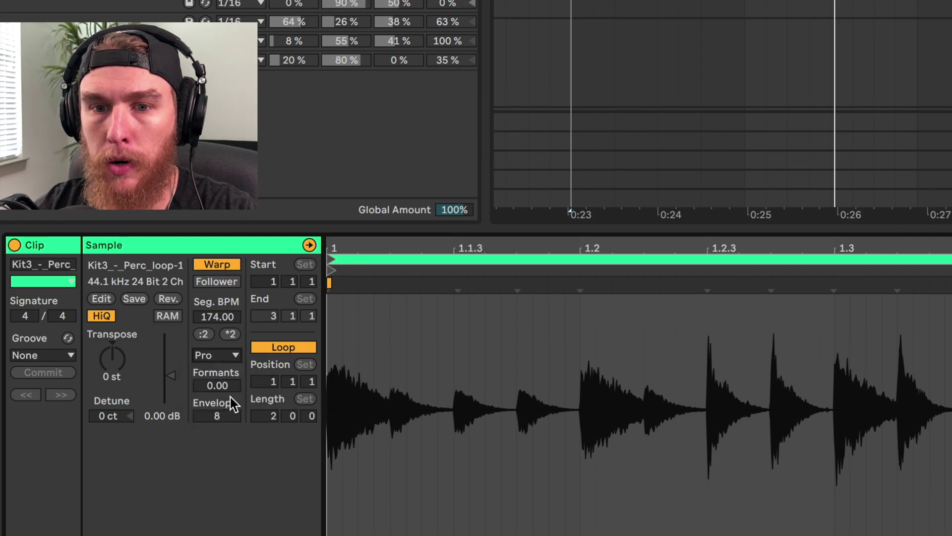
pyautogui.moveTo(221, 388); pyautogui.dragTo(221, 369)
pyautogui.moveTo(215, 415); pyautogui.dragTo(215, 391)
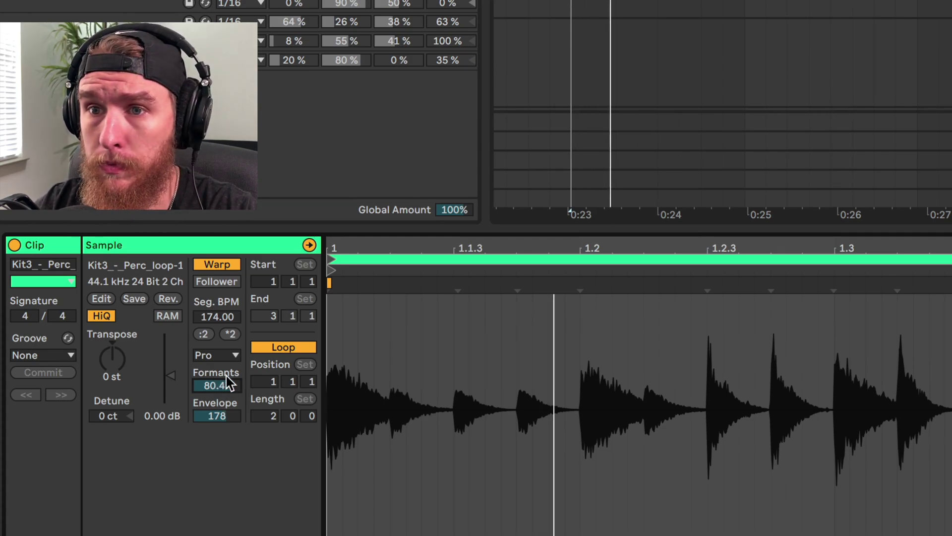
pyautogui.moveTo(217, 387); pyautogui.dragTo(225, 362)
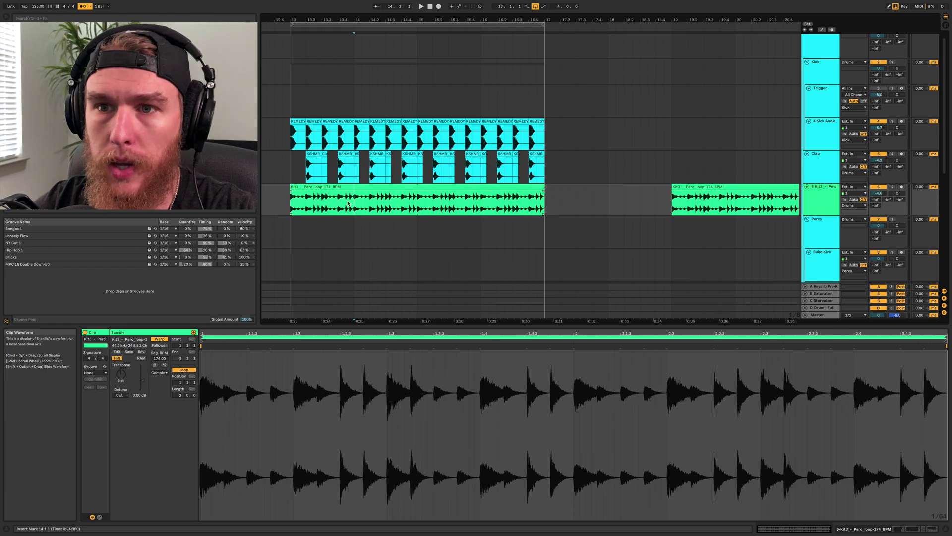
# - Select the Kit3 Perc clip's range 13.1.1–17.1.1 and play it from bar 13 with the drums
pyautogui.click(350, 187)
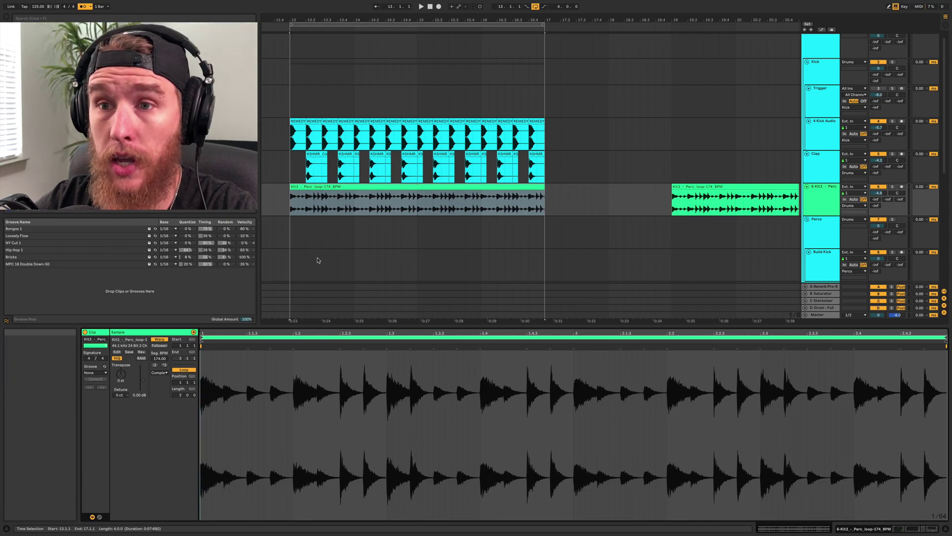
pyautogui.click(381, 208)
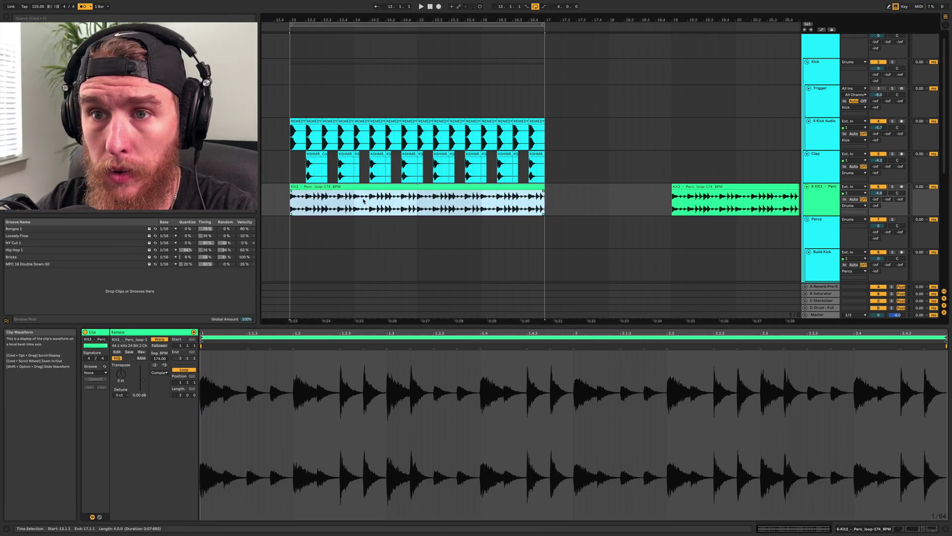
pyautogui.press('space')
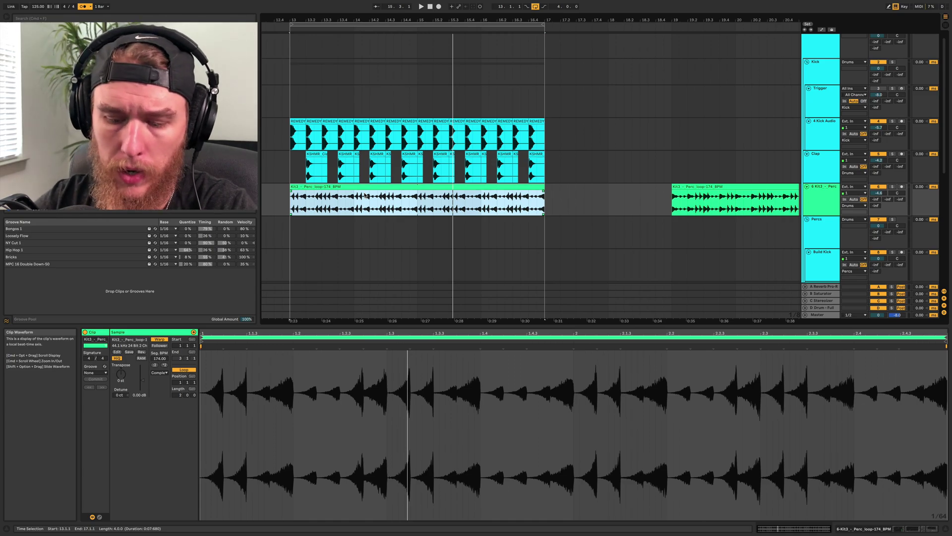
pyautogui.press('space')
pyautogui.press('space')
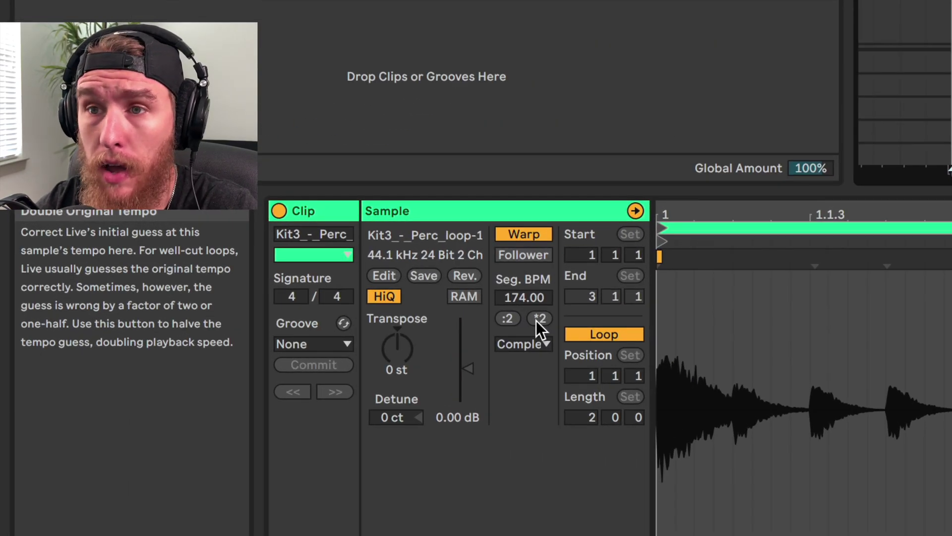
pyautogui.click(165, 366)
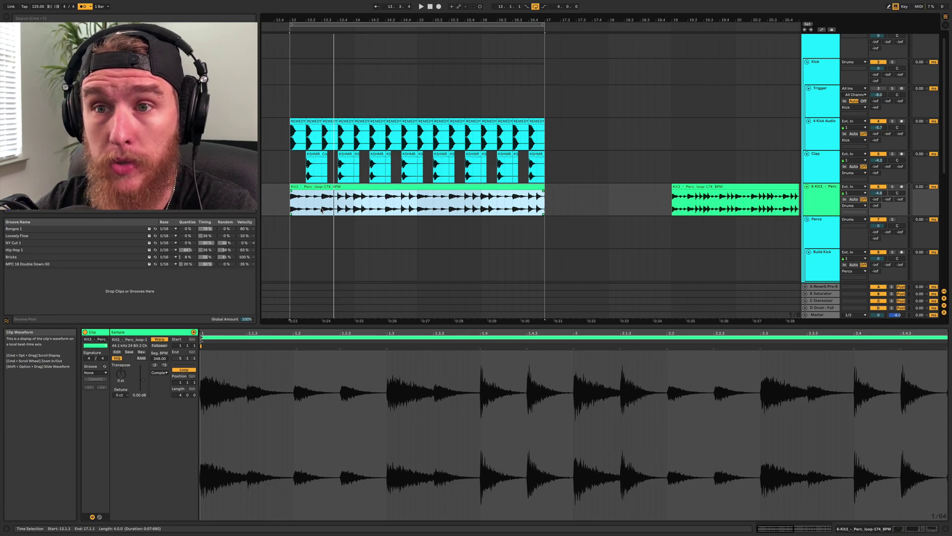
pyautogui.press('space')
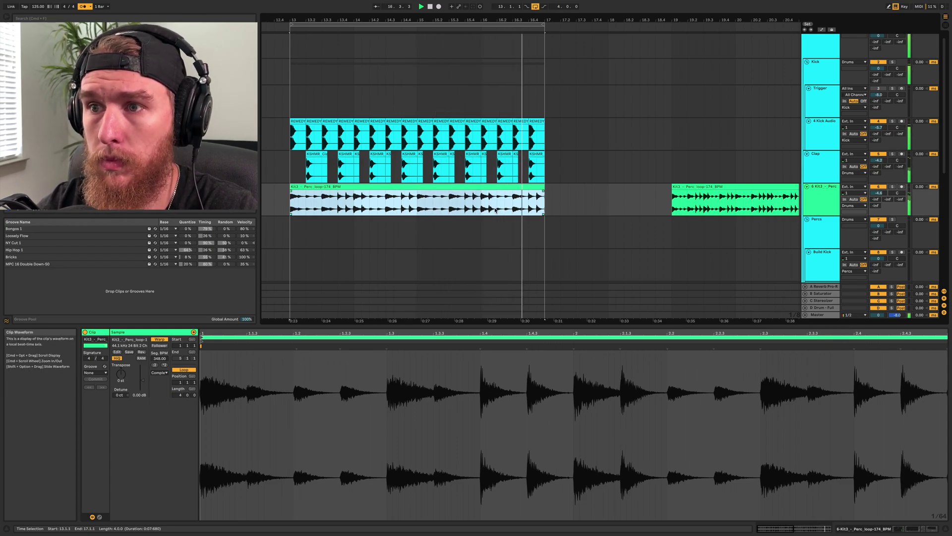
pyautogui.press('space')
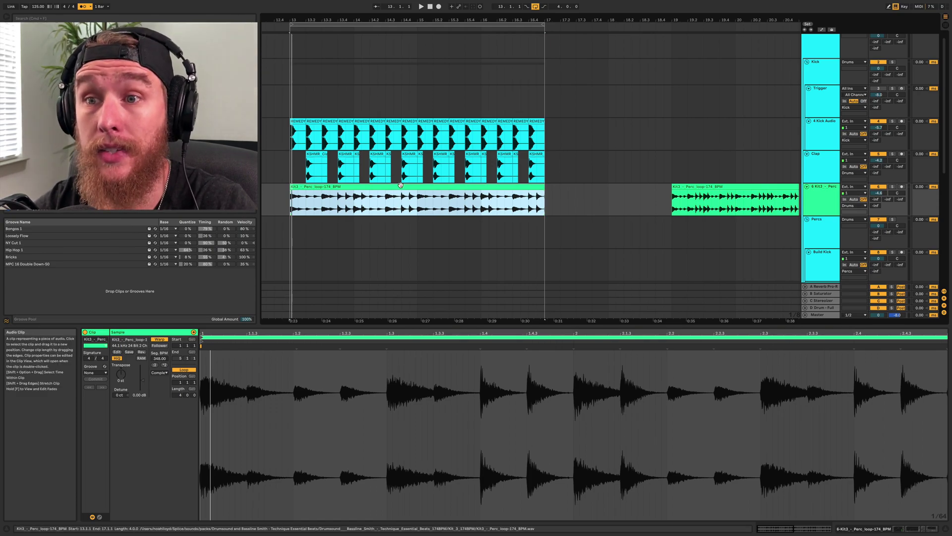
pyautogui.click(155, 365)
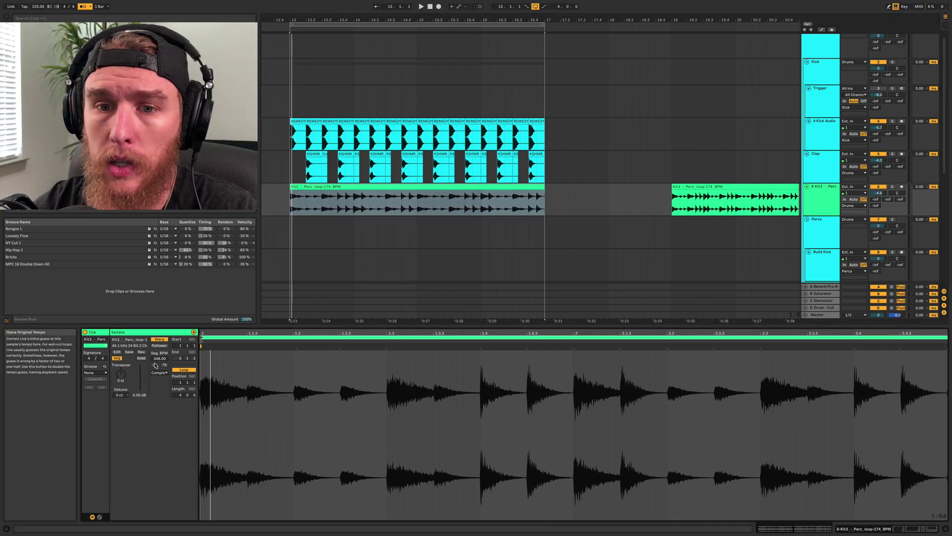
pyautogui.press('space')
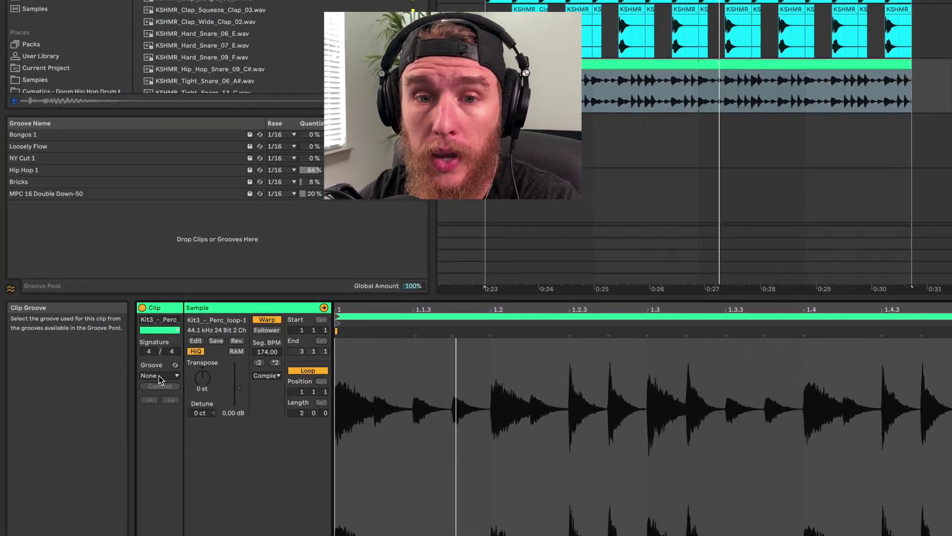
# - Reopen the Groove Pool and assign the NY Cut 1 groove to the percussion clip
pyautogui.click(92, 372)
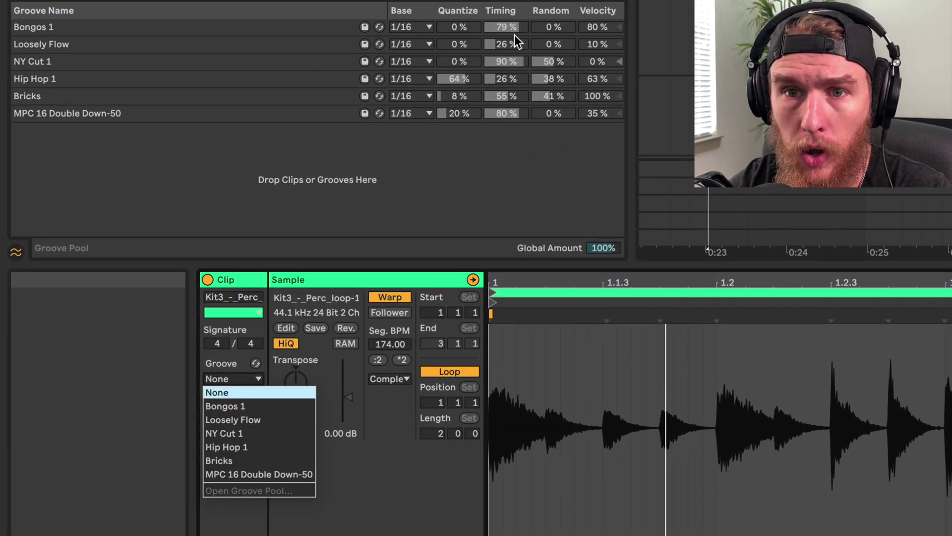
pyautogui.click(34, 246)
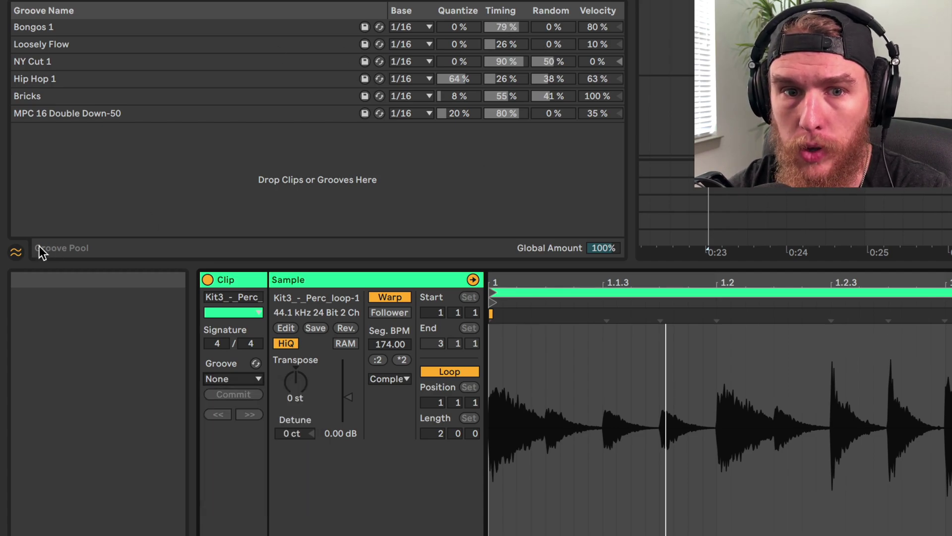
pyautogui.click(23, 251)
pyautogui.click(18, 252)
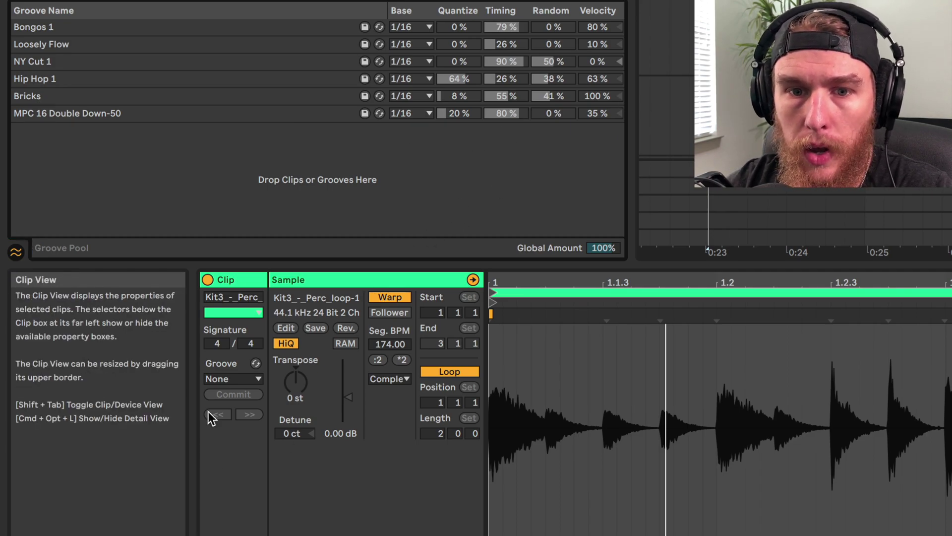
pyautogui.click(219, 378)
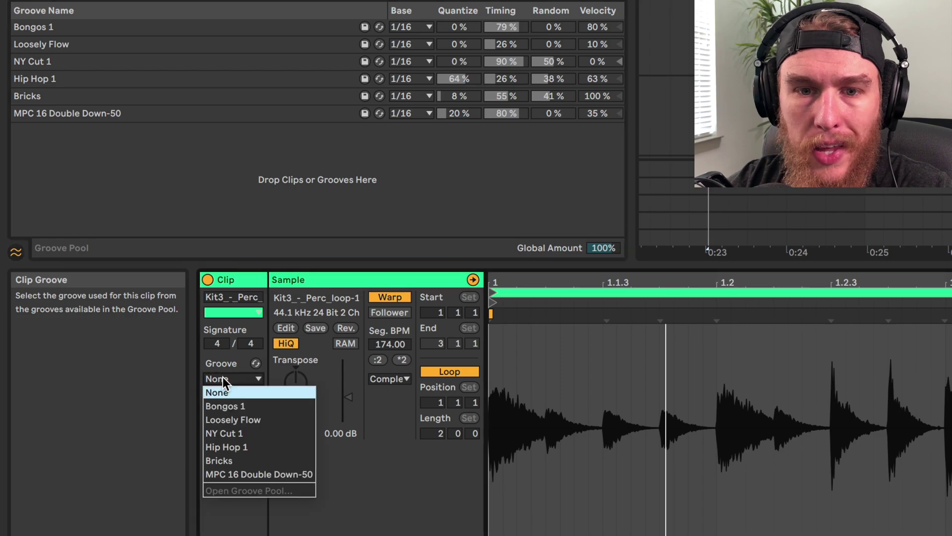
pyautogui.click(248, 432)
# - Adjust NY Cut 1's Timing to 71% and Velocity to 11%
pyautogui.moveTo(486, 61); pyautogui.dragTo(458, 62)
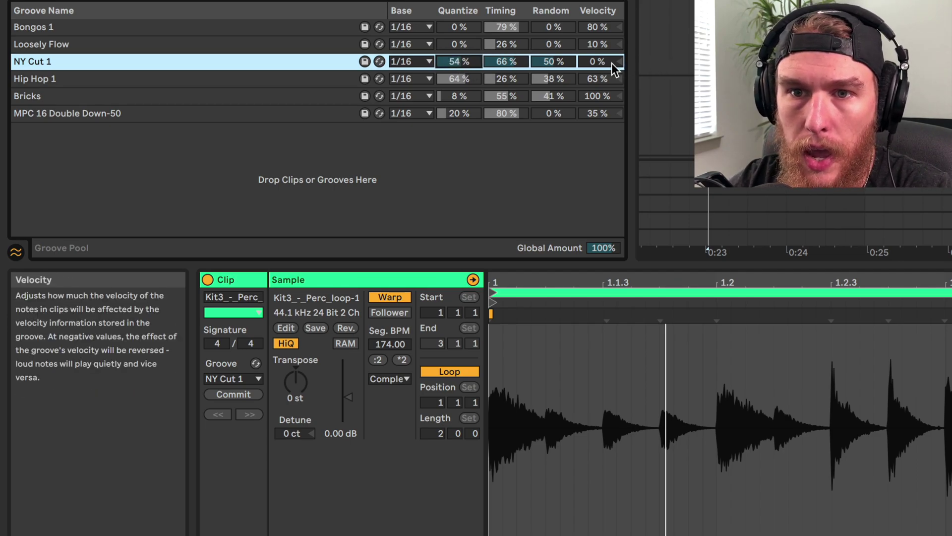
pyautogui.moveTo(612, 63); pyautogui.dragTo(611, 52)
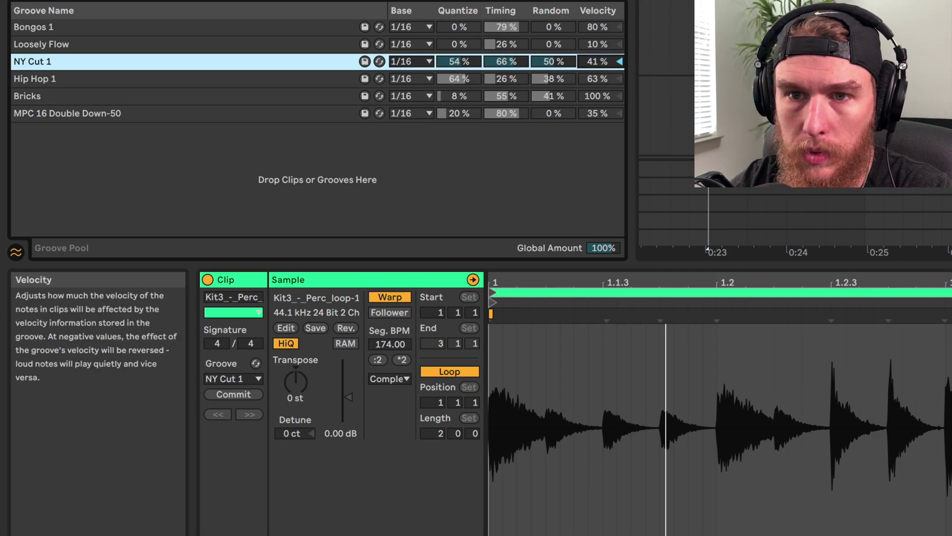
pyautogui.moveTo(506, 62); pyautogui.dragTo(458, 61)
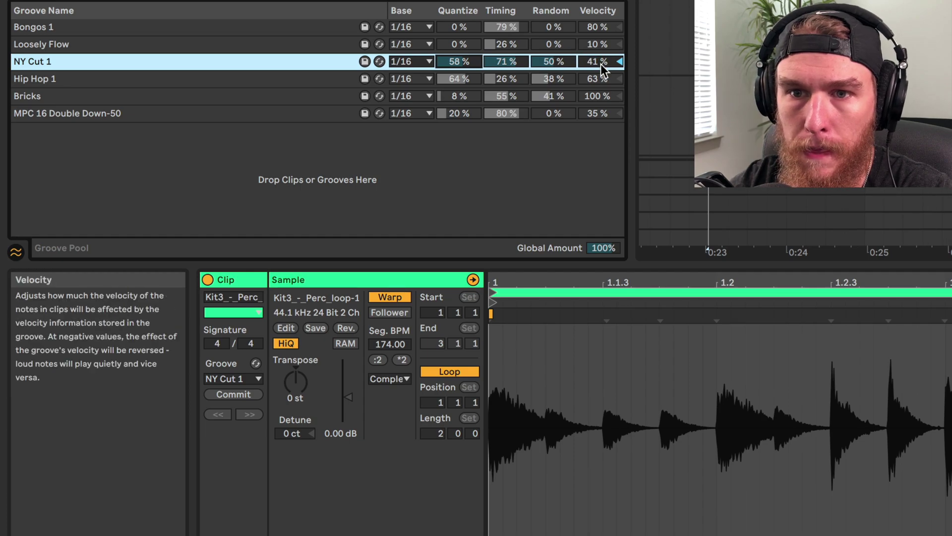
pyautogui.moveTo(599, 62); pyautogui.dragTo(552, 54)
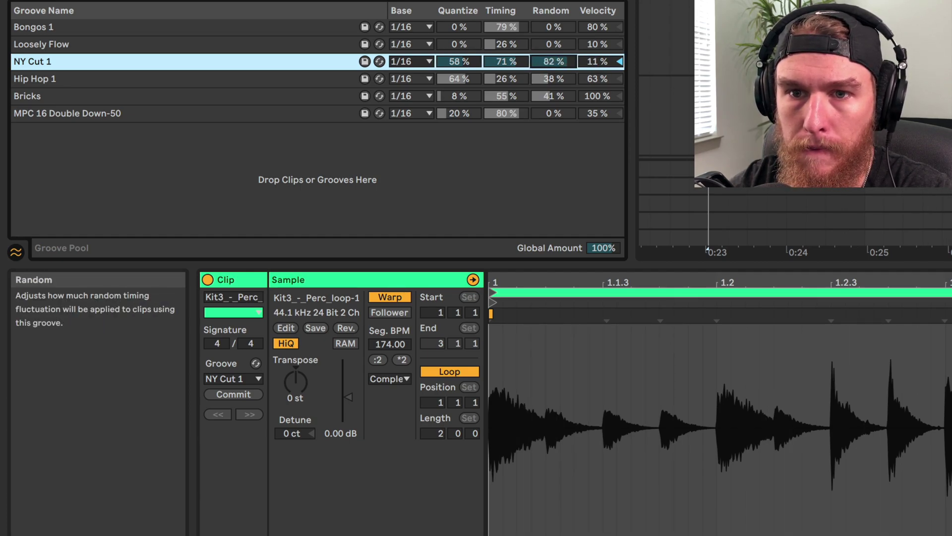
# - Switch the clip to Beats warp mode with a transient envelope of 42
pyautogui.click(390, 379)
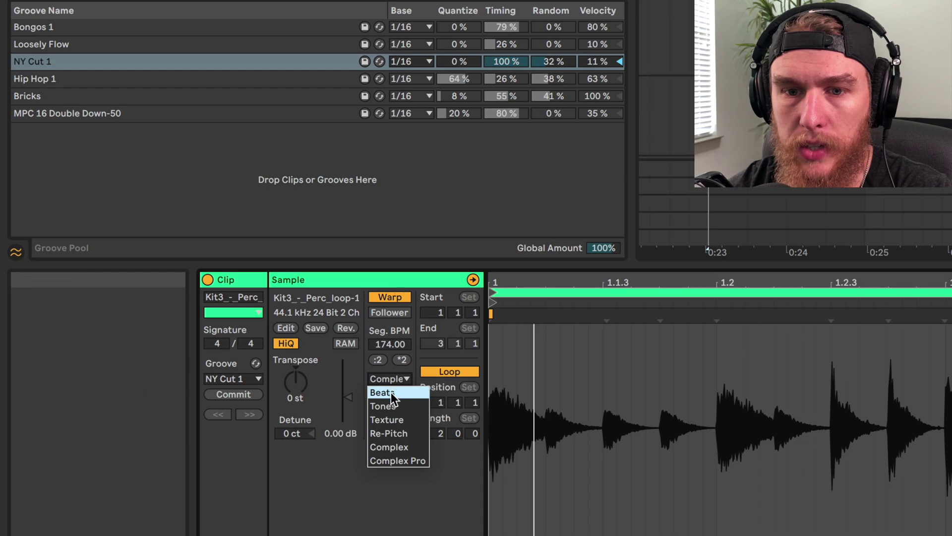
pyautogui.click(381, 391)
pyautogui.moveTo(401, 422); pyautogui.dragTo(402, 437)
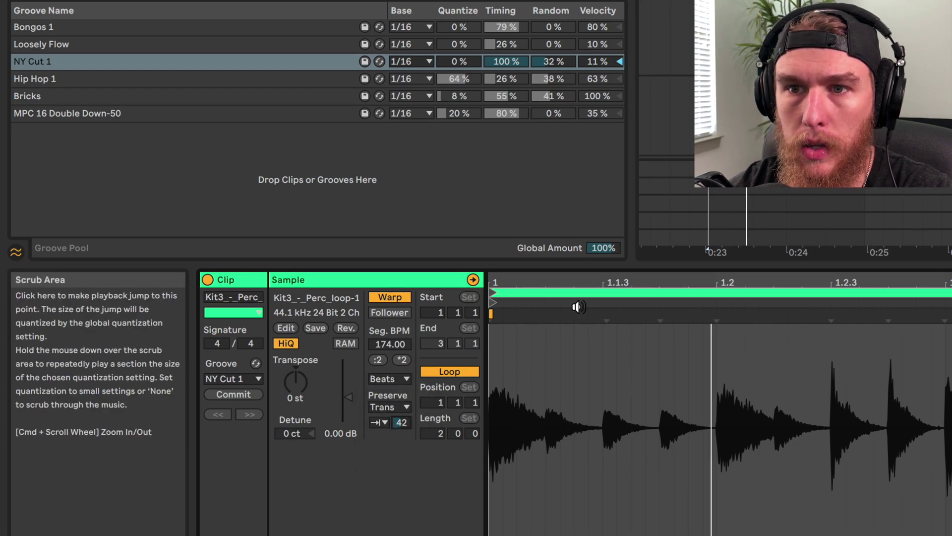
# - Set NY Cut 1 to 46% Quantize, 11% Random and 0% Velocity
pyautogui.scroll(2, 399, 422)
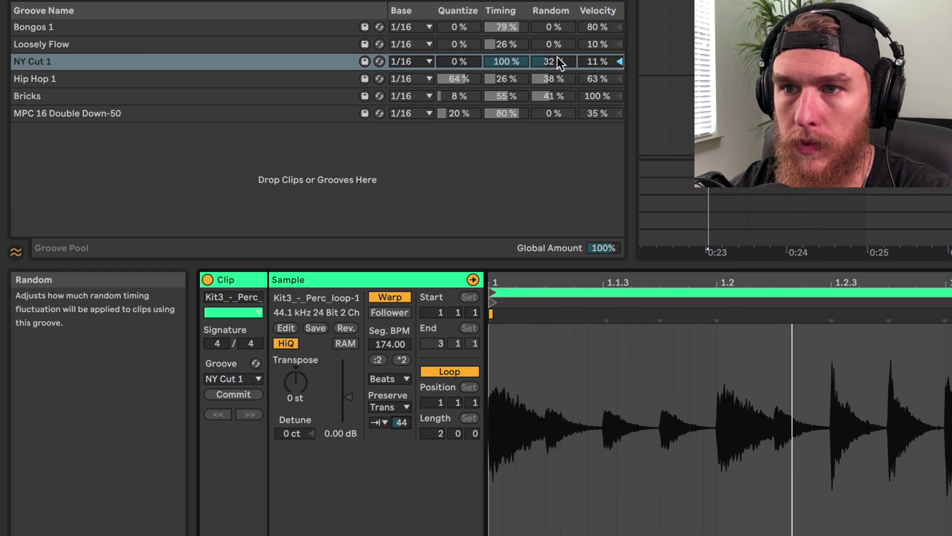
pyautogui.moveTo(559, 64); pyautogui.dragTo(609, 60)
pyautogui.press('Delete')
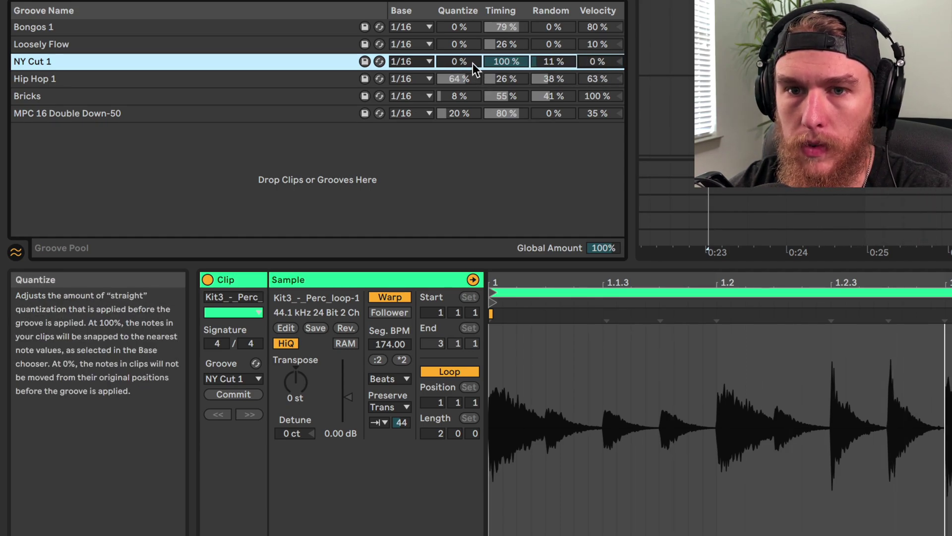
pyautogui.moveTo(472, 61); pyautogui.dragTo(471, 52)
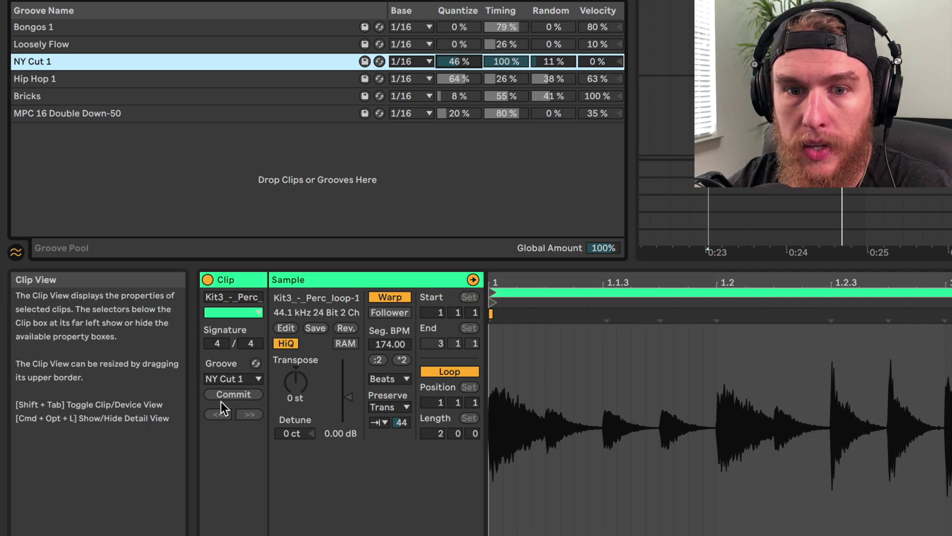
# - Commit NY Cut 1 into the clip's warp markers, then right-click the later Kit3 Perc clip
pyautogui.click(234, 394)
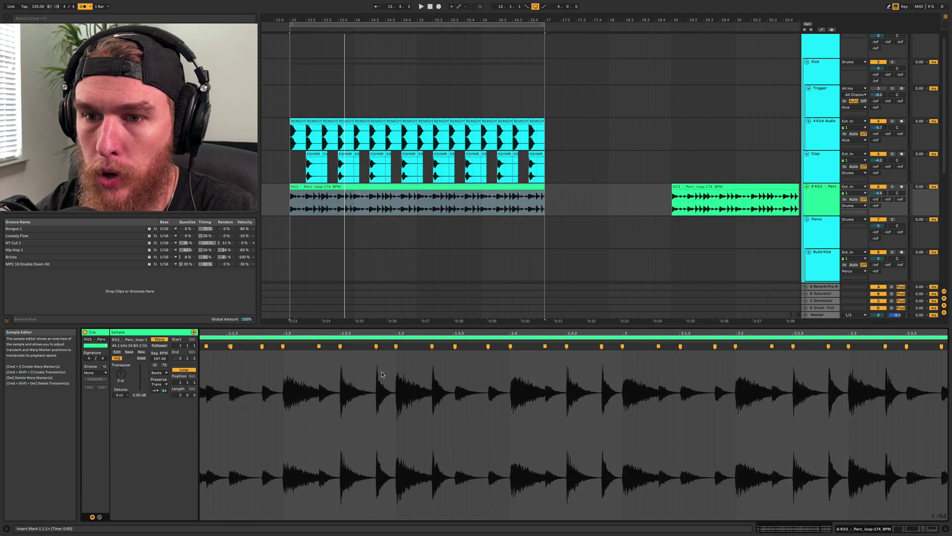
pyautogui.scroll(-2, 382, 374)
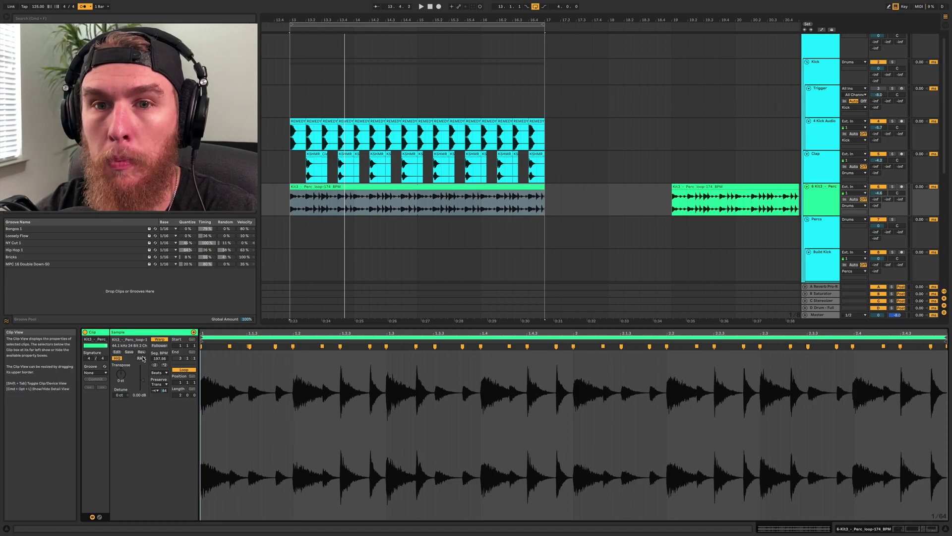
pyautogui.click(30, 243)
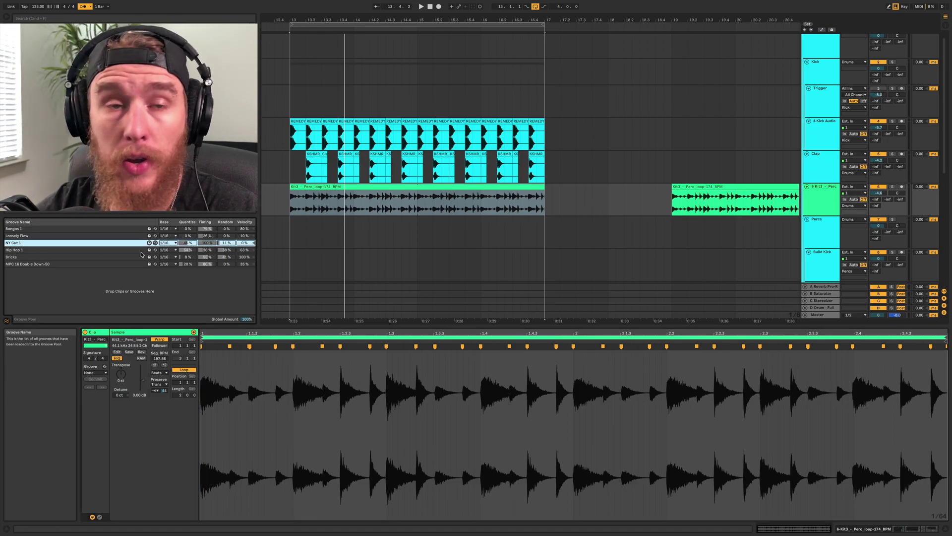
pyautogui.click(165, 472)
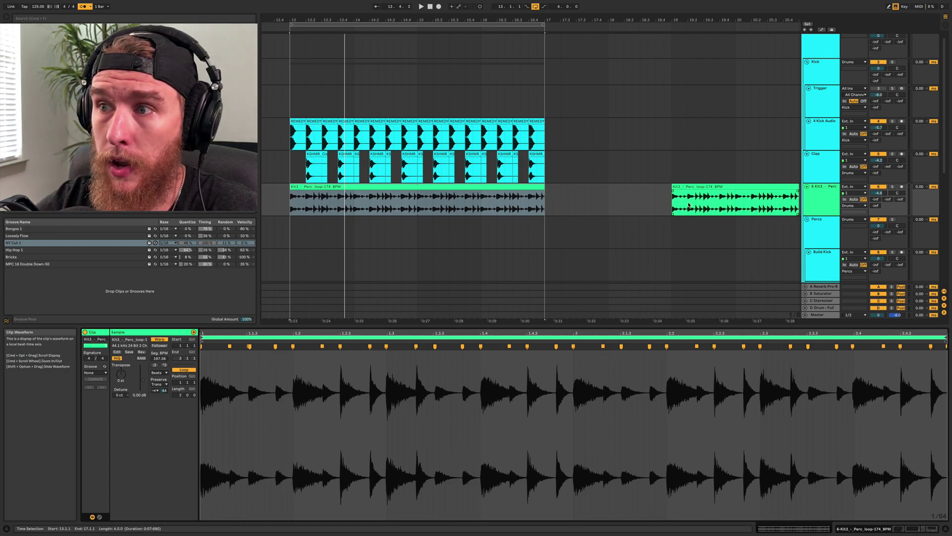
pyautogui.rightClick(696, 186)
# - Dismiss the later clip's menu, select the Kit3 Perc clip at bars 13–17, and delete it
pyautogui.click(693, 189)
pyautogui.click(690, 196)
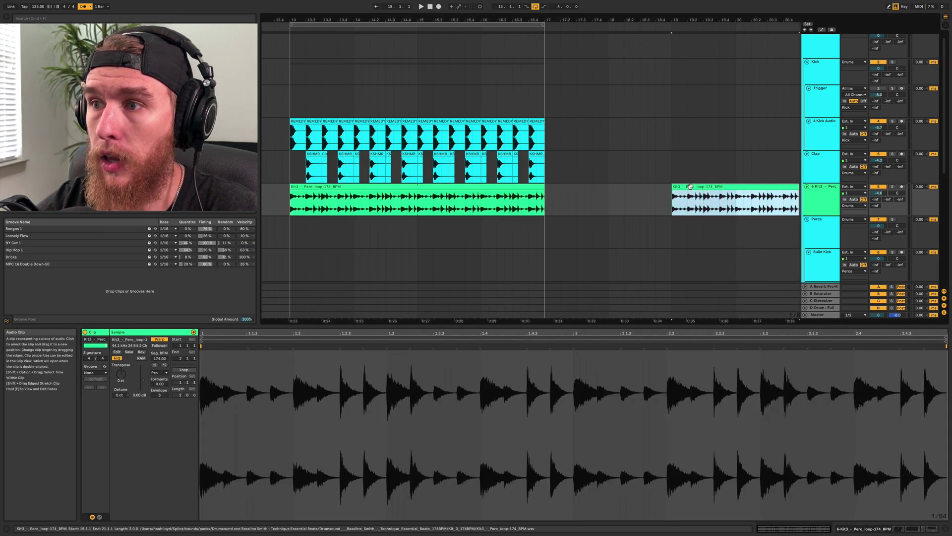
pyautogui.rightClick(692, 188)
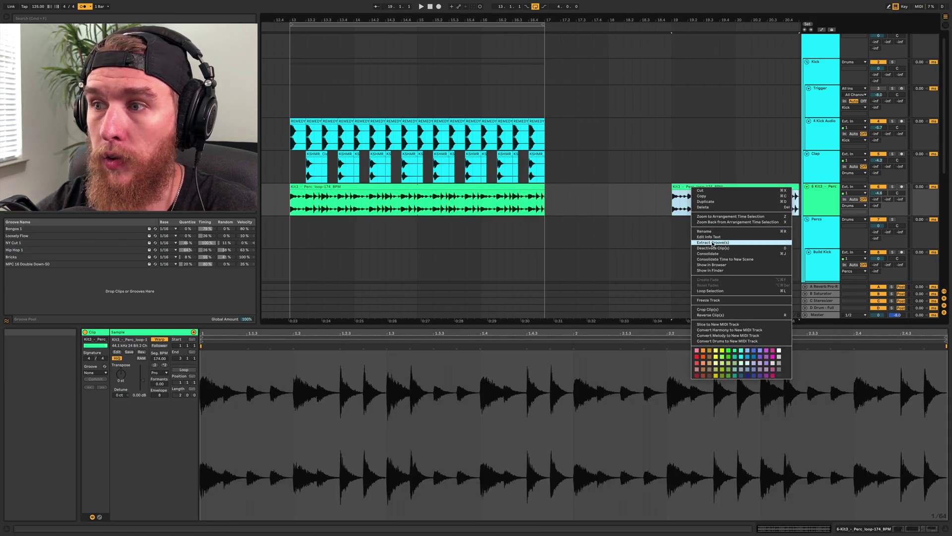
pyautogui.click(624, 198)
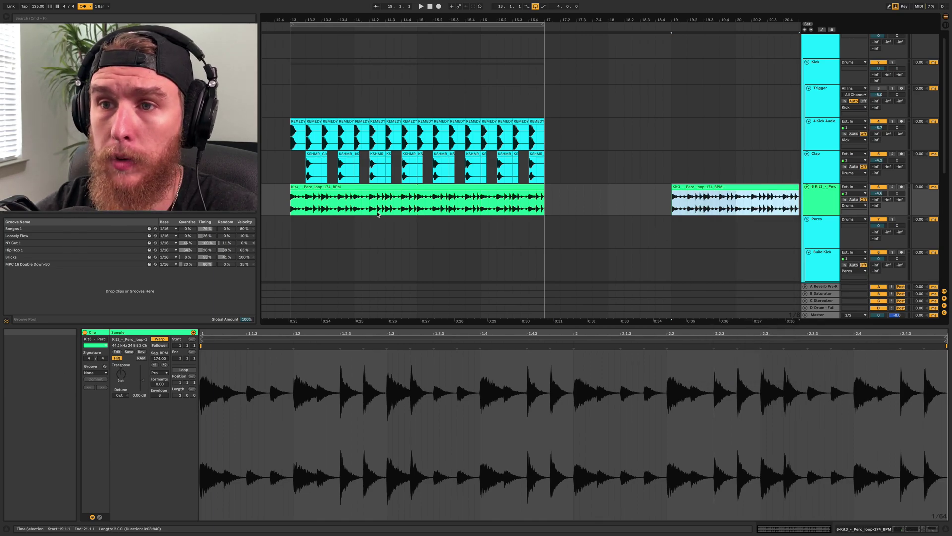
pyautogui.press('Left')
pyautogui.scroll(1, 439, 382)
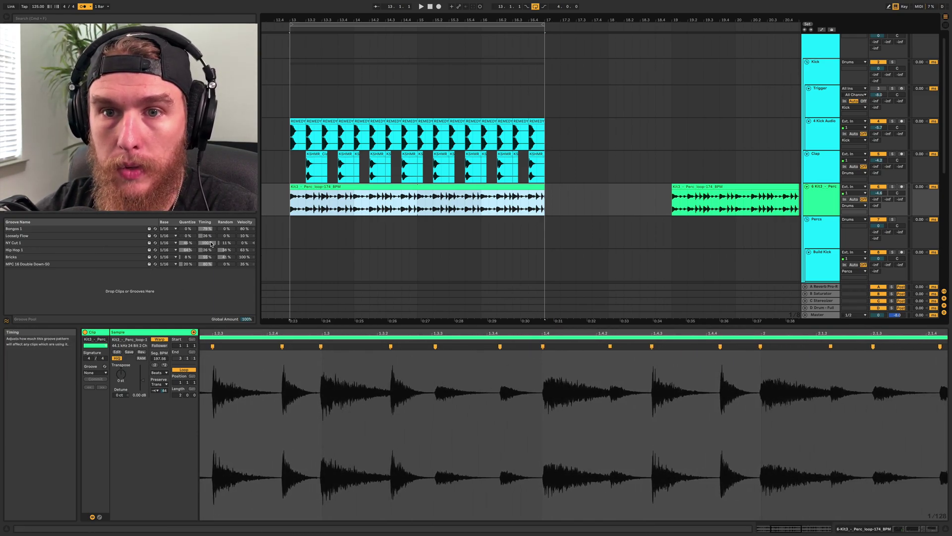
pyautogui.scroll(-3, 461, 379)
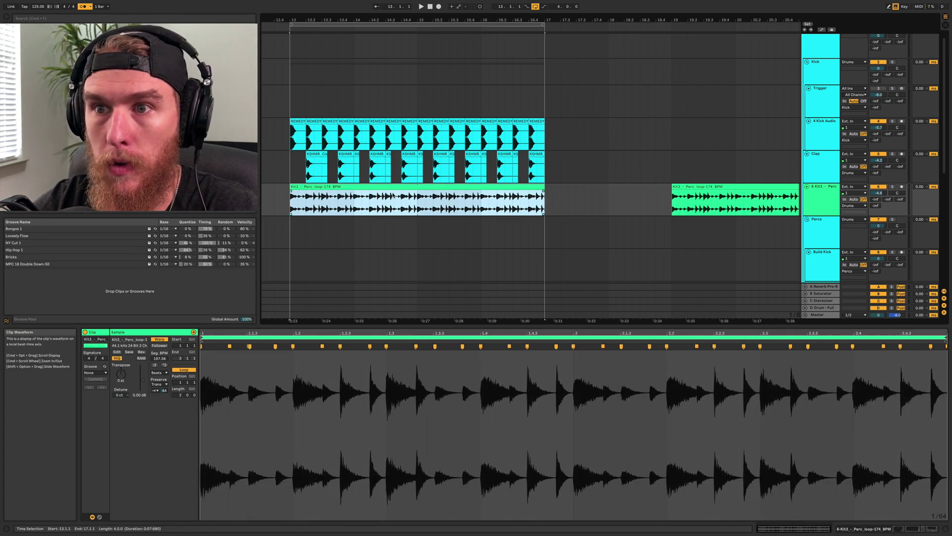
pyautogui.hscroll(-2, 395, 196)
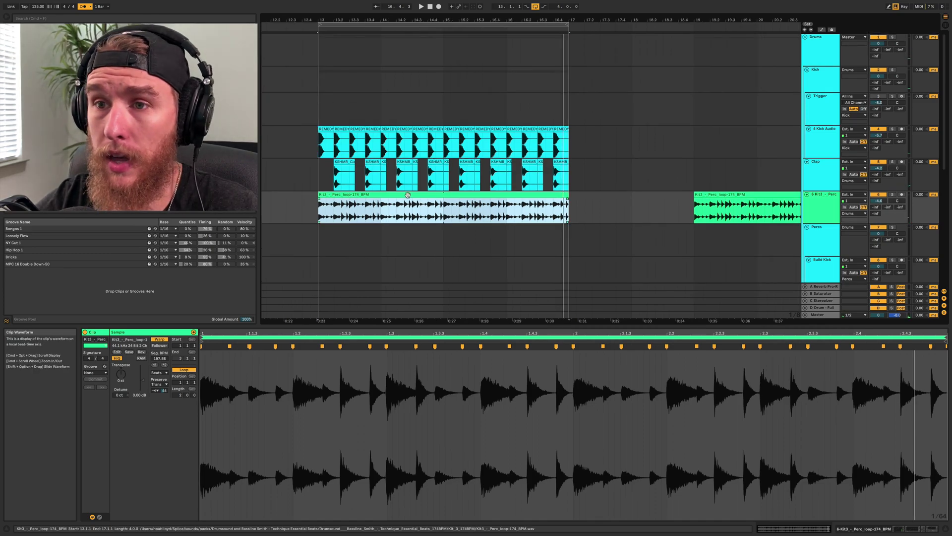
pyautogui.press('Delete')
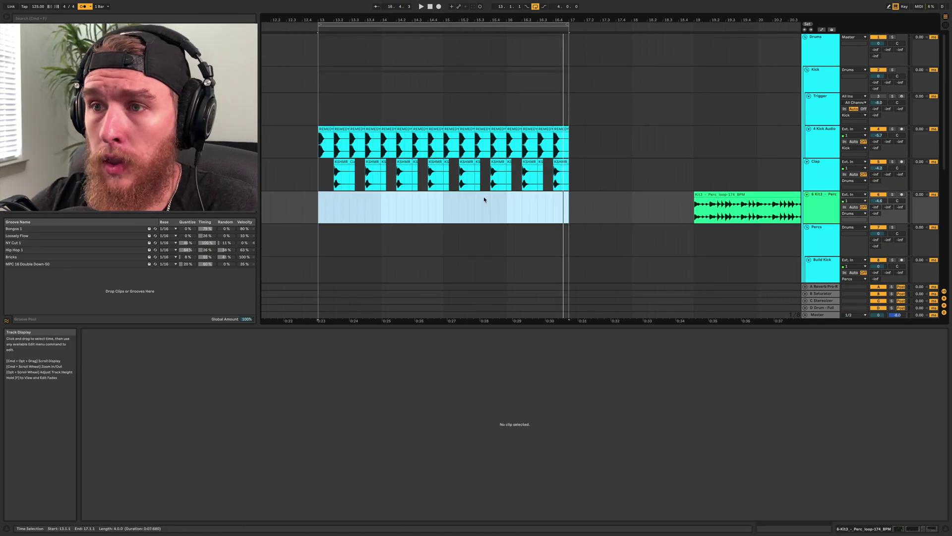
# - Shorten the bar-19 Kit3 Perc clip to one bar, then stretch it to two bars at 174 BPM
pyautogui.scroll(-3, 484, 202)
pyautogui.moveTo(669, 208); pyautogui.dragTo(636, 208)
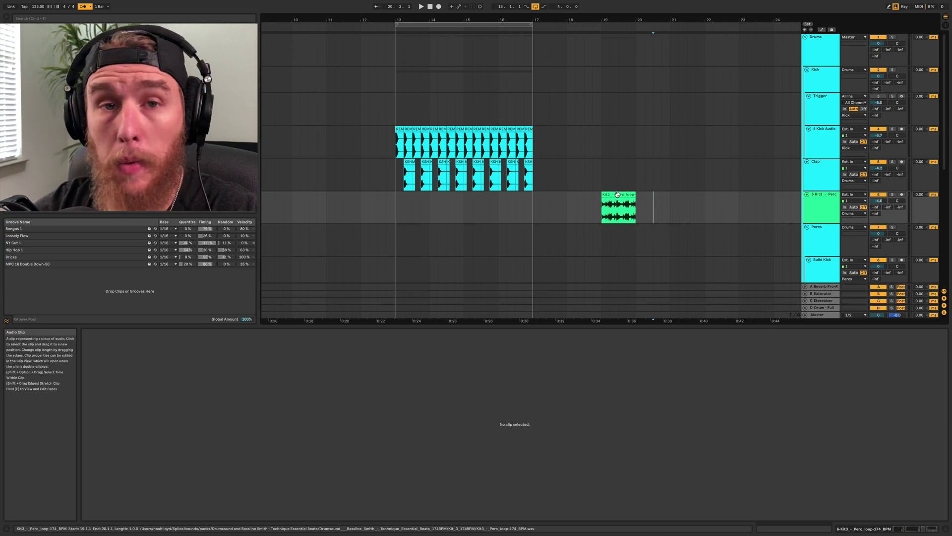
pyautogui.hscroll(-1, 630, 195)
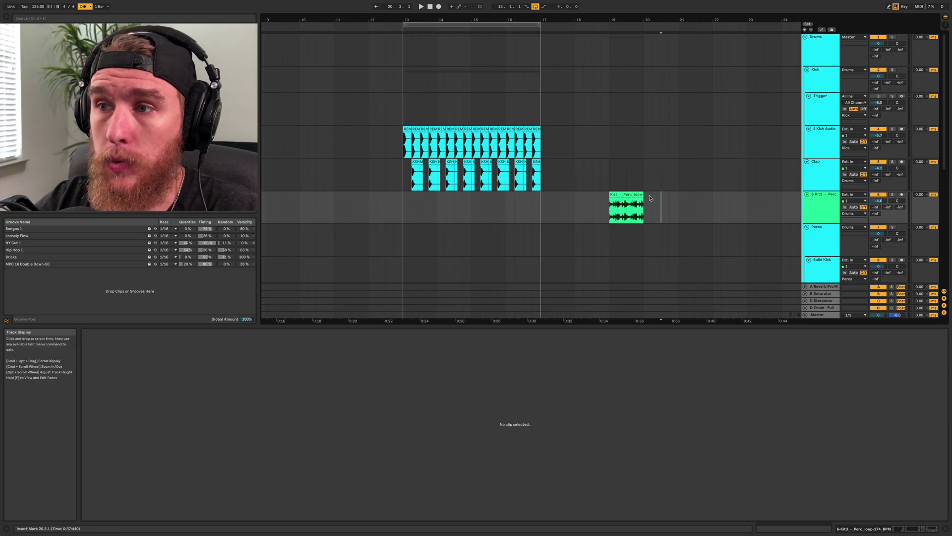
pyautogui.click(635, 198)
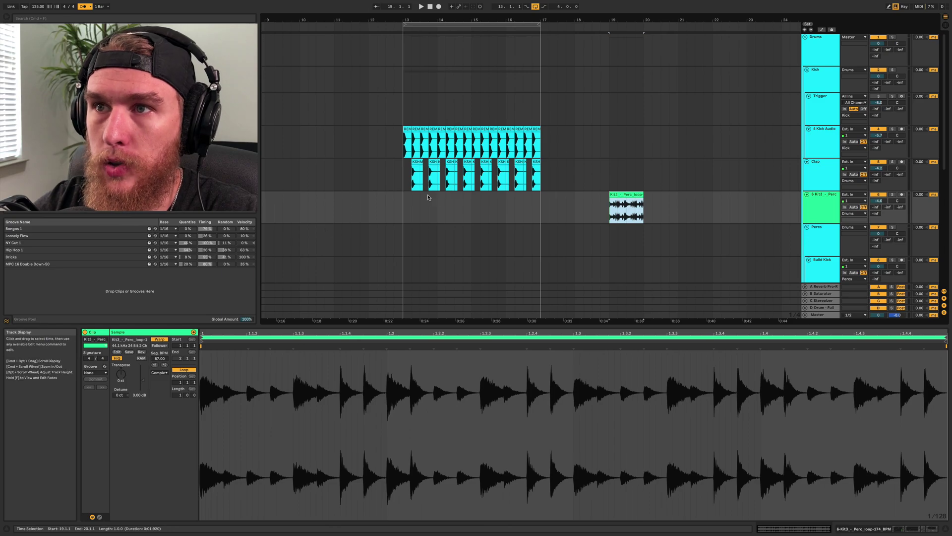
pyautogui.moveTo(401, 206); pyautogui.dragTo(541, 207)
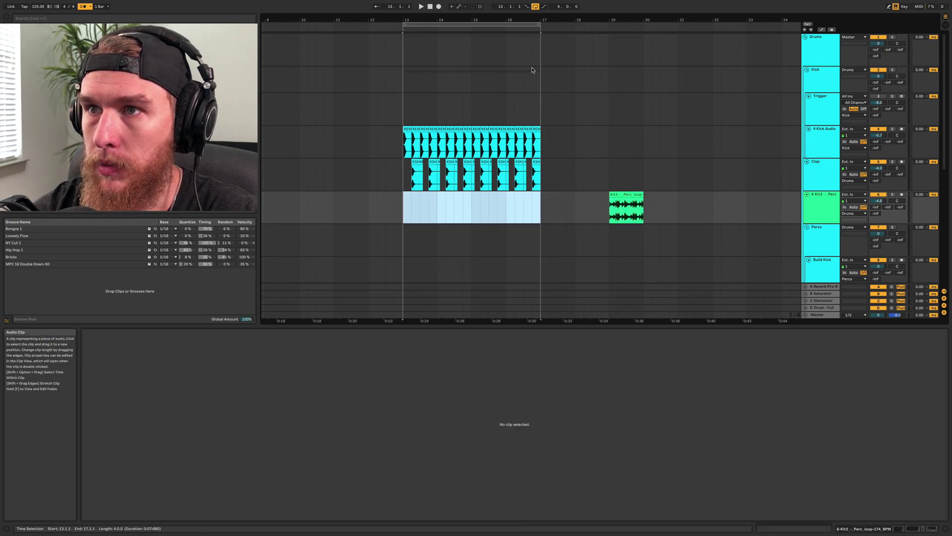
pyautogui.click(626, 195)
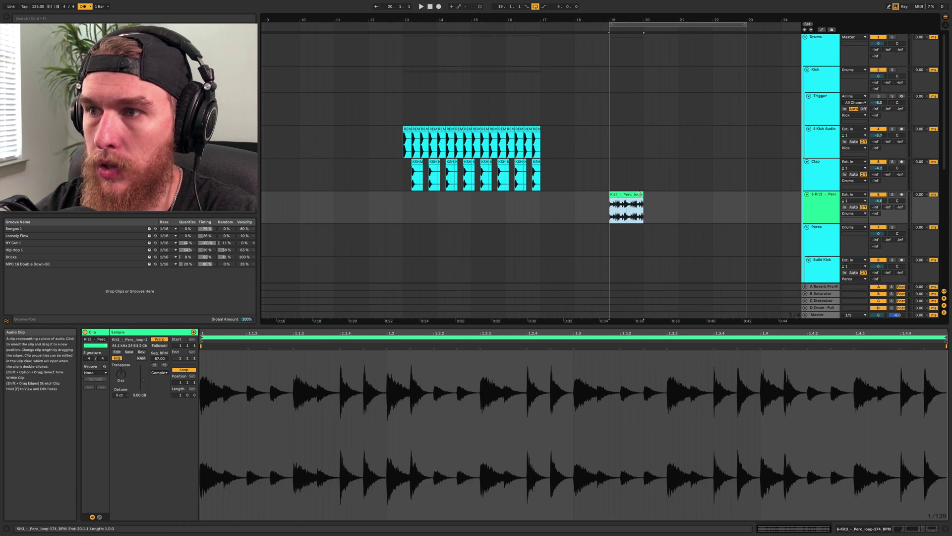
pyautogui.moveTo(643, 195)
pyautogui.mouseDown()
pyautogui.moveTo(678, 196)
pyautogui.moveTo(644, 196)
pyautogui.mouseUp()
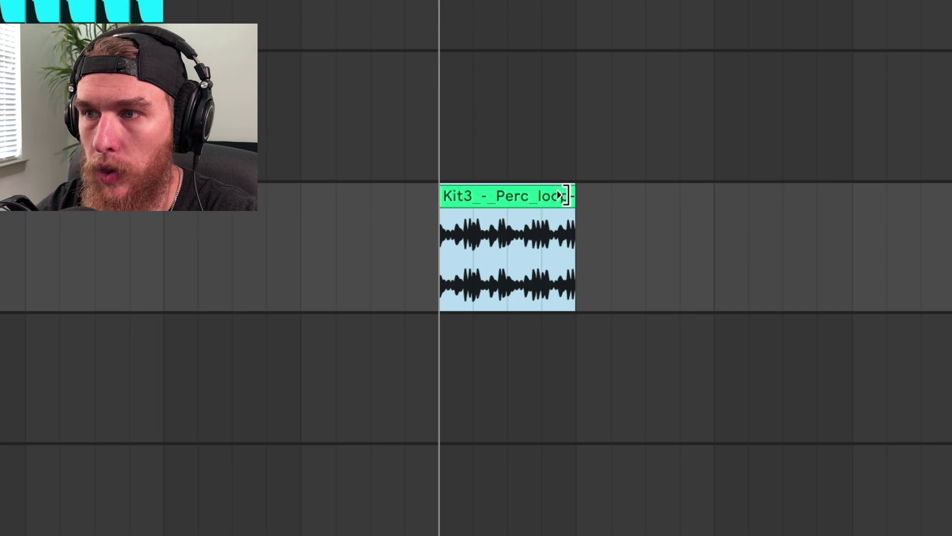
pyautogui.moveTo(565, 196); pyautogui.dragTo(699, 198)
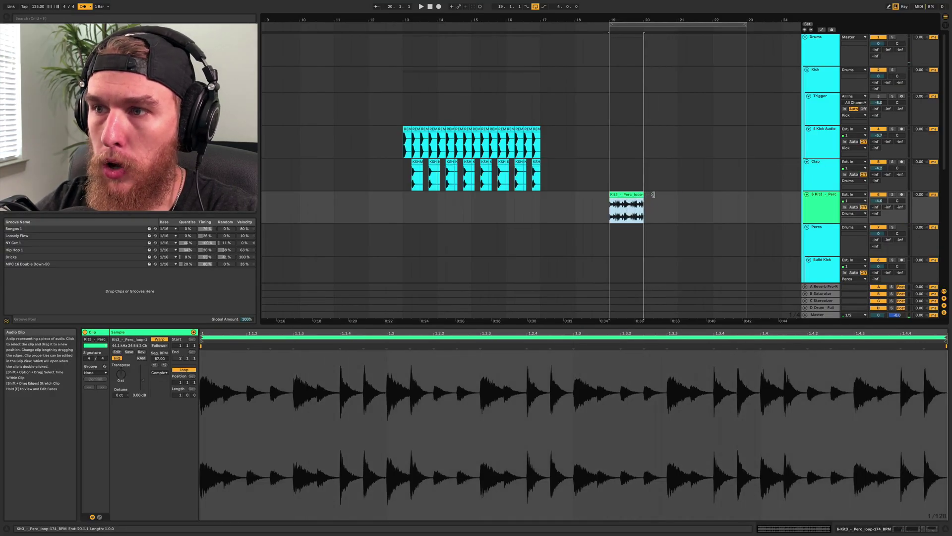
pyautogui.moveTo(652, 194); pyautogui.dragTo(675, 194)
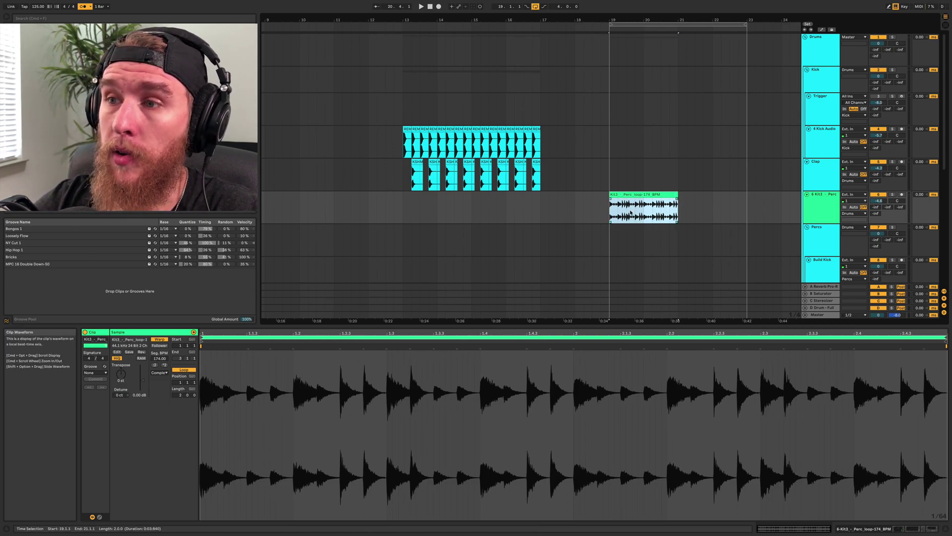
# - Move the Kit3 Perc loop to bar 13 and split off eighth-note slices around 13.3.3
pyautogui.scroll(5, 631, 213)
pyautogui.scroll(-5, 628, 204)
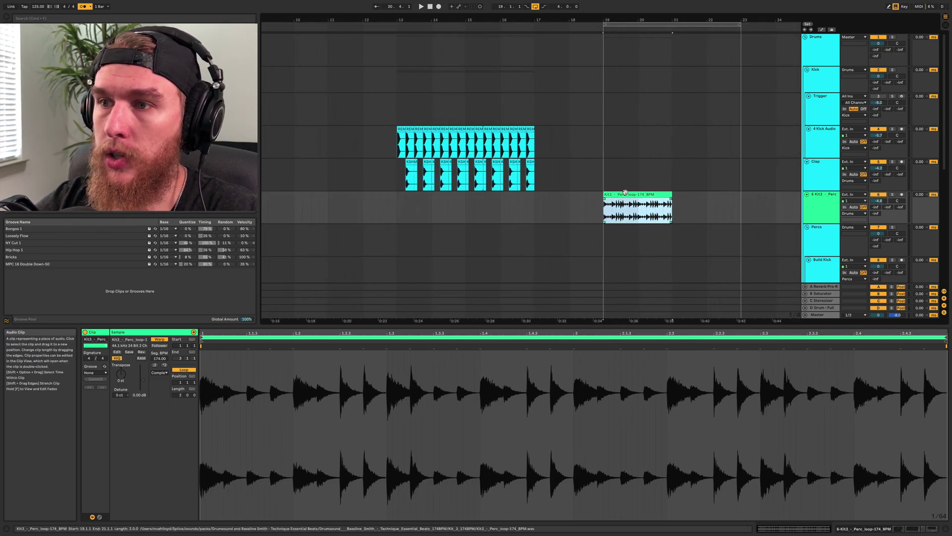
pyautogui.moveTo(626, 194); pyautogui.dragTo(388, 212)
pyautogui.press('super+d')
pyautogui.scroll(5, 424, 206)
pyautogui.click(429, 210)
pyautogui.press('super+e')
pyautogui.press('super+e')
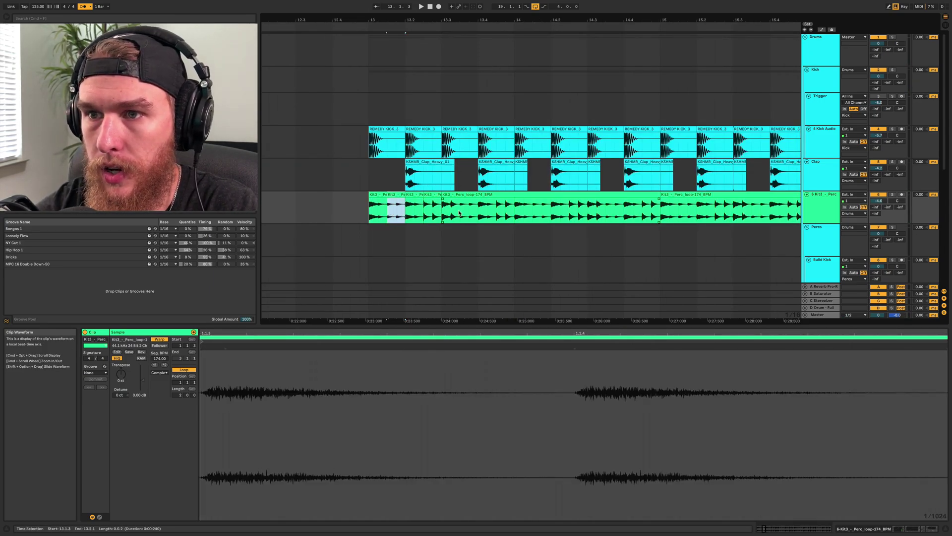
pyautogui.moveTo(461, 213); pyautogui.dragTo(514, 212)
pyautogui.press('super+e')
pyautogui.press('super+e')
# - Slip the audio inside the second slice so its hits line up, then audition from the first slice
pyautogui.click(464, 320)
pyautogui.click(435, 332)
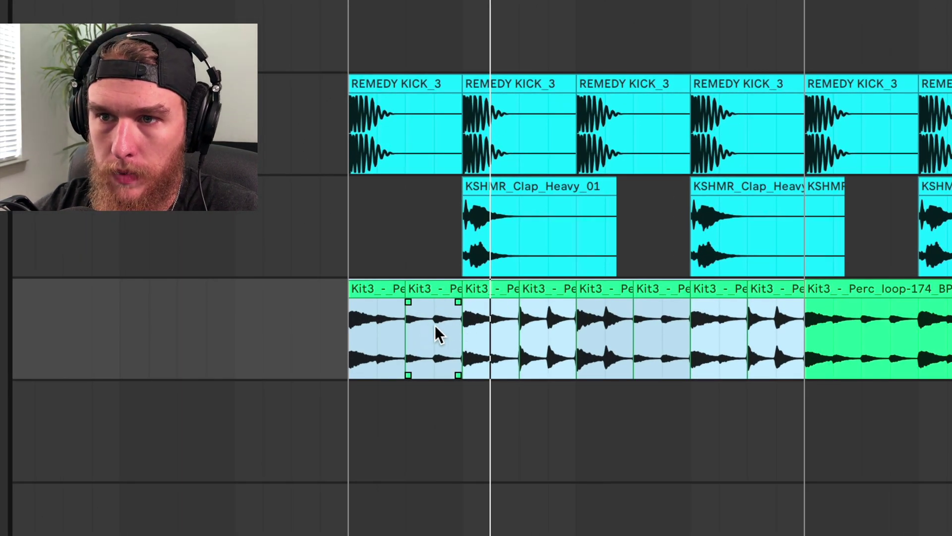
pyautogui.click(431, 291)
pyautogui.click(722, 304)
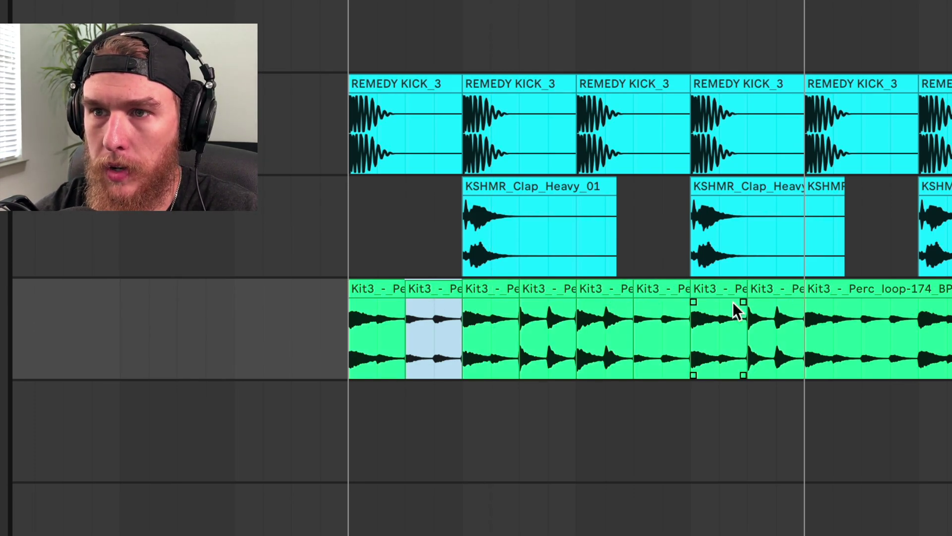
pyautogui.click(416, 299)
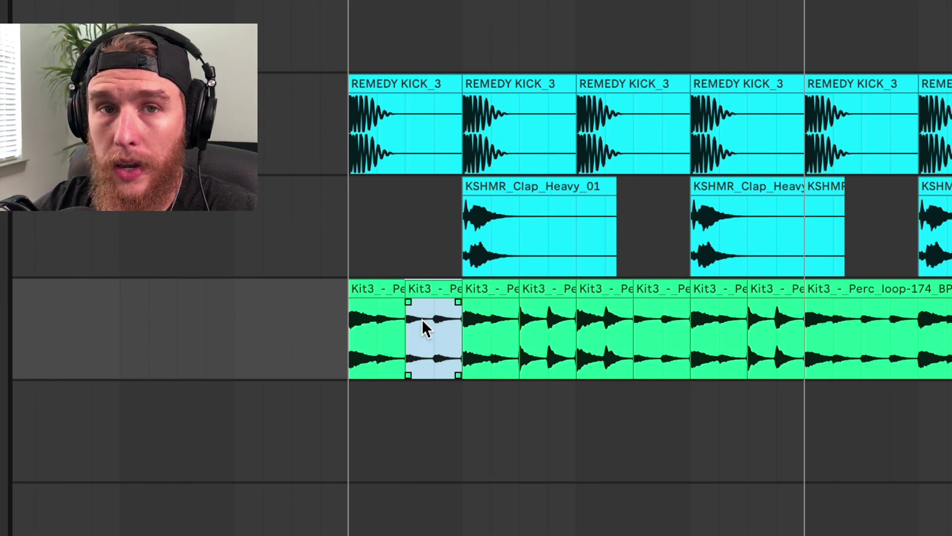
pyautogui.click(436, 331)
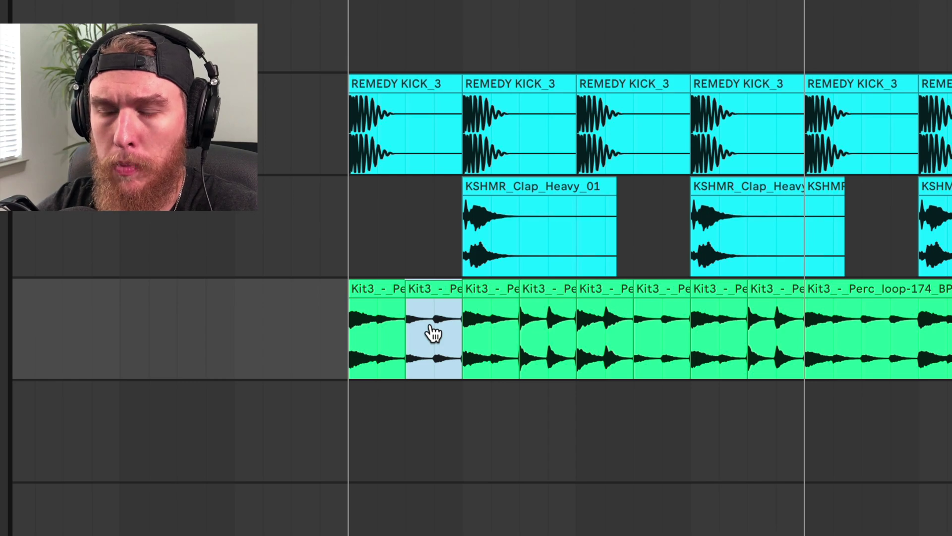
pyautogui.click(432, 331)
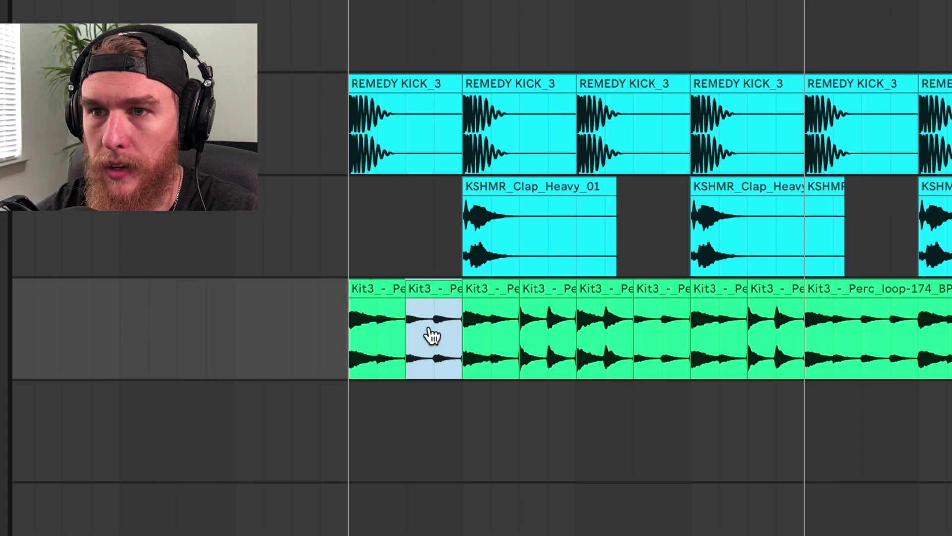
pyautogui.moveTo(439, 334); pyautogui.dragTo(327, 339)
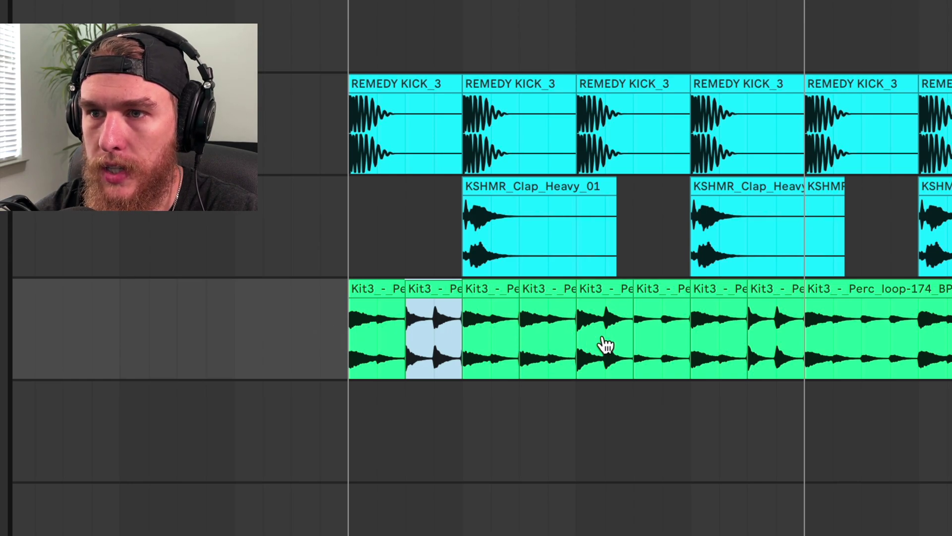
pyautogui.moveTo(629, 344); pyautogui.dragTo(529, 345)
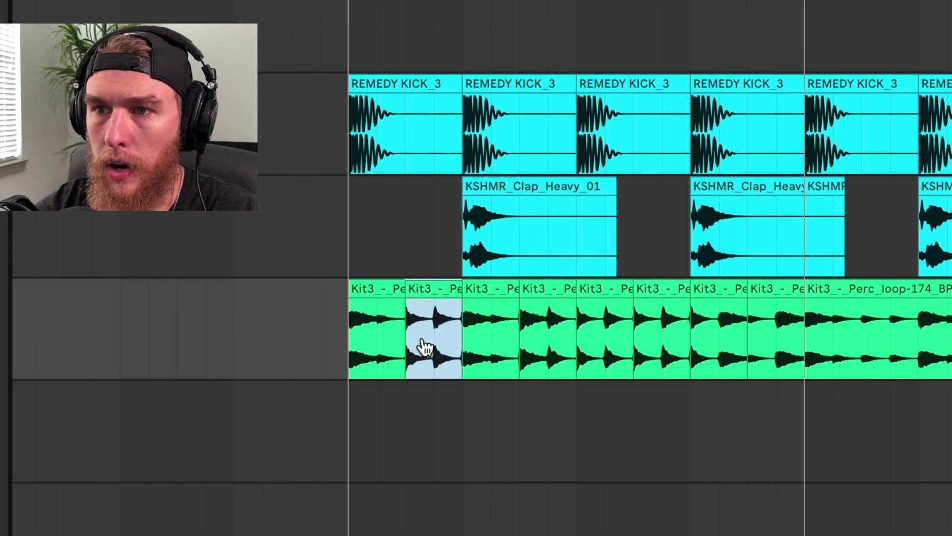
pyautogui.click(374, 289)
pyautogui.press('space')
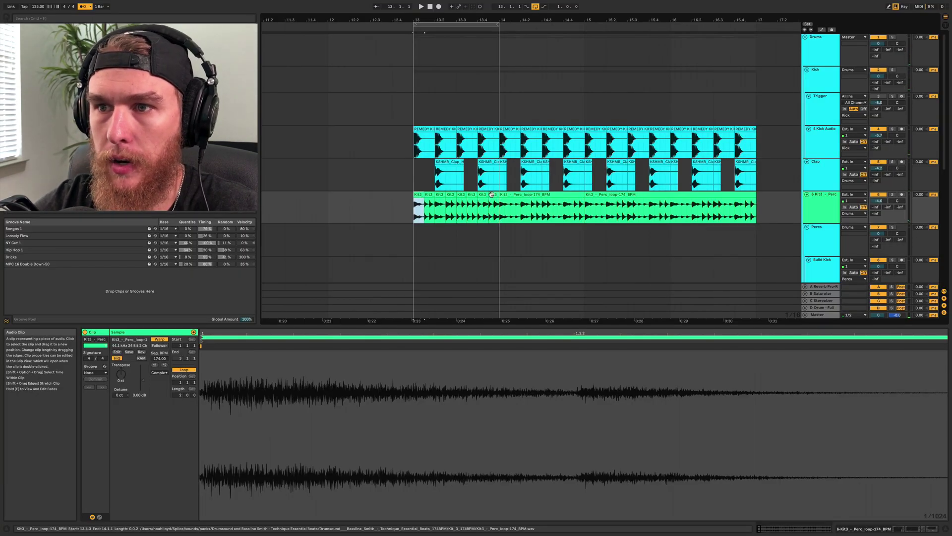
# - Switch all eight slices between bars 13 and 14 to Beats warping with Transients preserved
pyautogui.keyDown('shift'); pyautogui.click(492, 194); pyautogui.keyUp('shift')
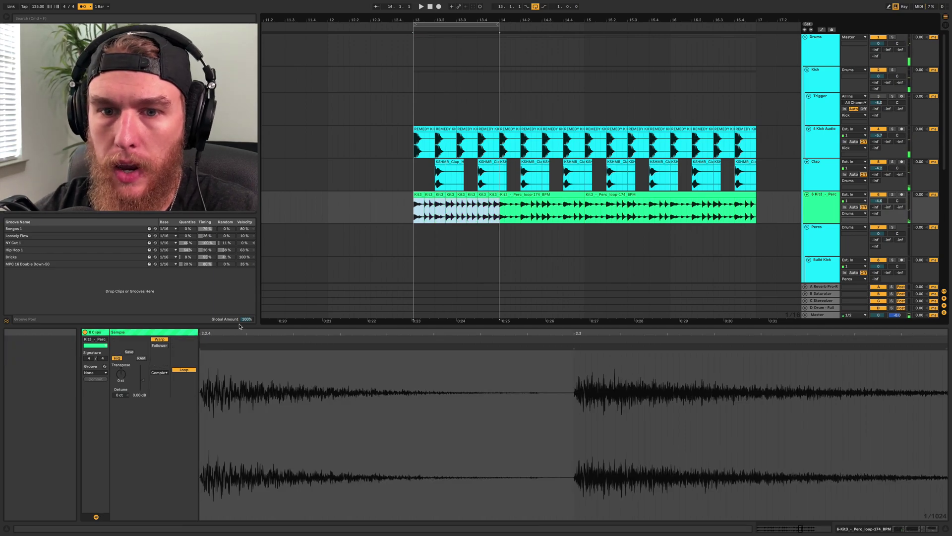
pyautogui.click(159, 373)
pyautogui.click(166, 380)
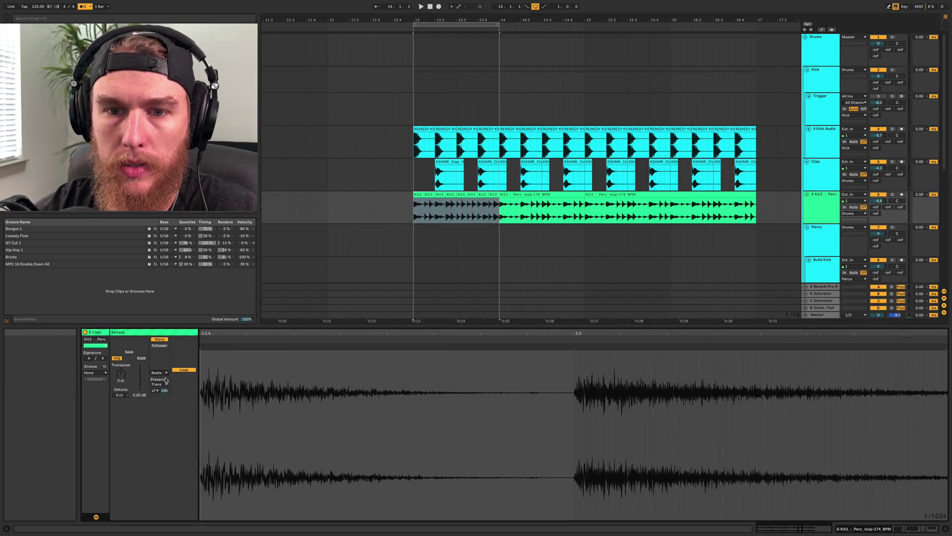
pyautogui.click(165, 383)
pyautogui.click(162, 384)
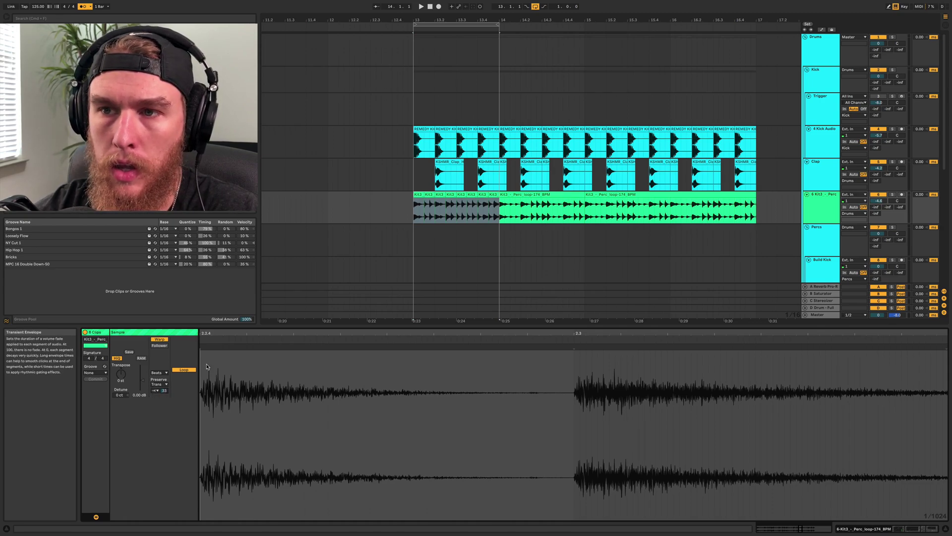
pyautogui.click(420, 195)
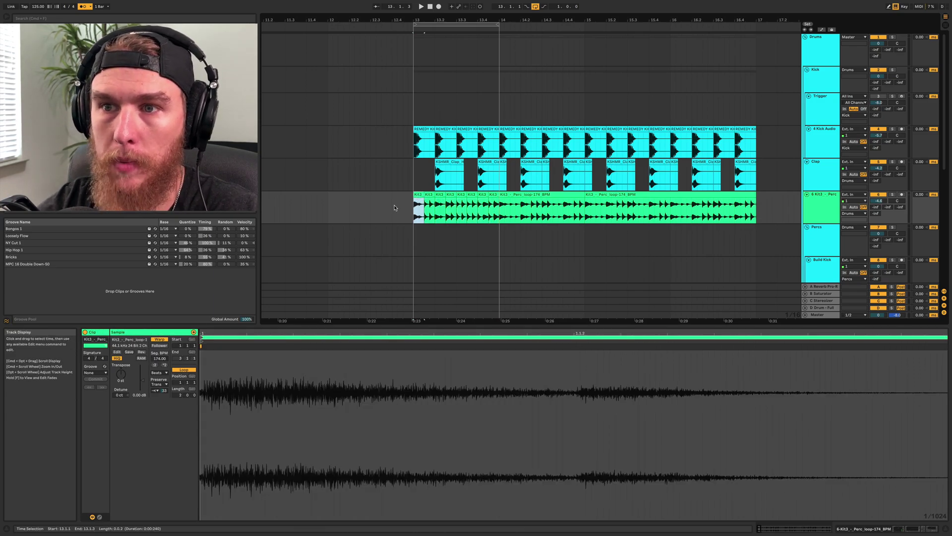
pyautogui.keyDown('shift'); pyautogui.click(493, 194); pyautogui.keyUp('shift')
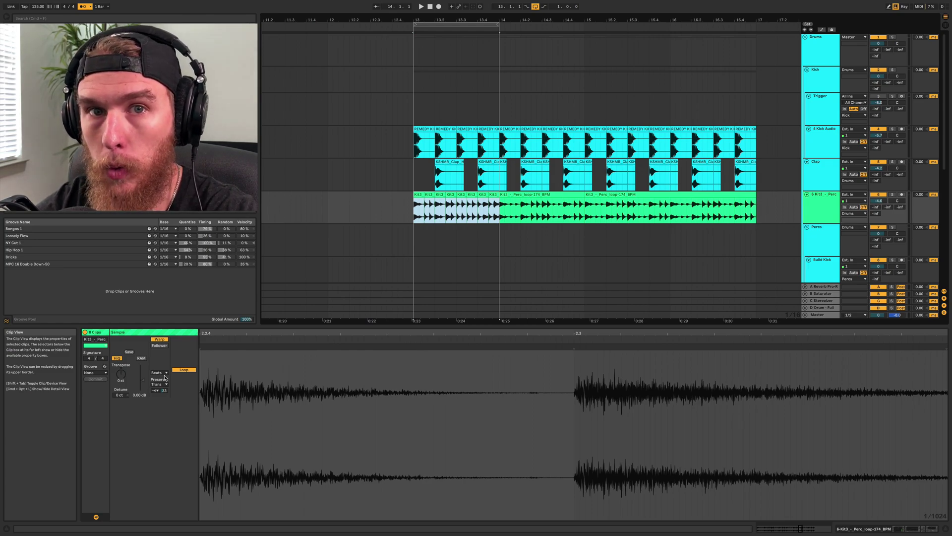
# - Play the arrangement from bar 13 to hear the chopped, regrooved percussion loop
pyautogui.press('space')
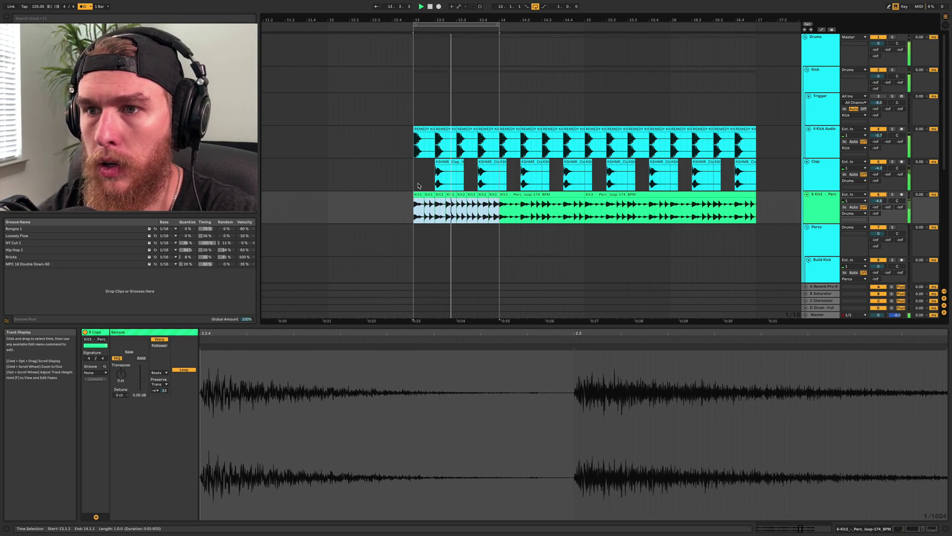